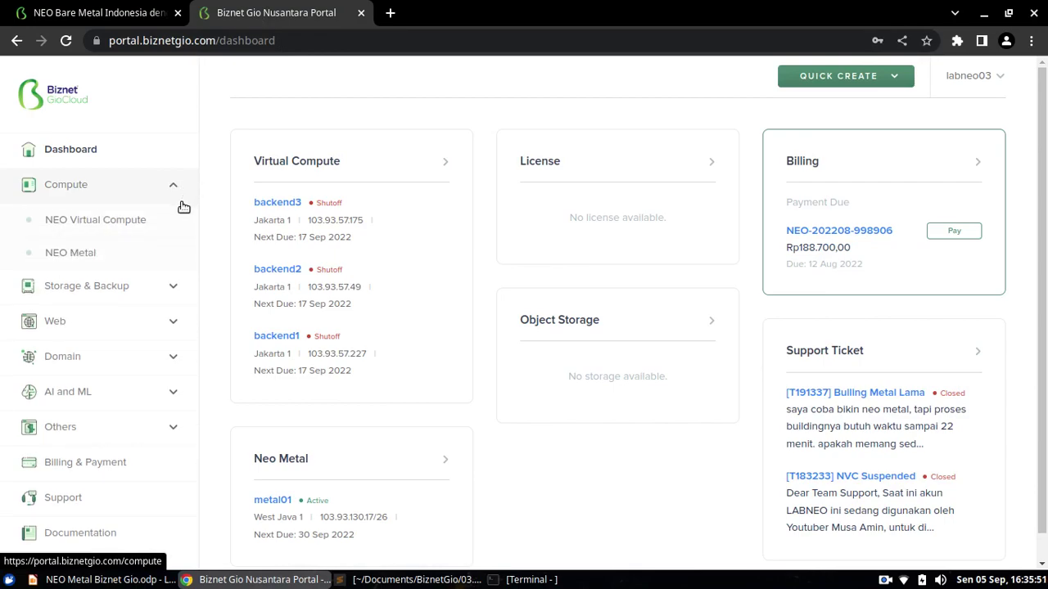
Open the creation form for a new NEO Metal server
click(132, 255)
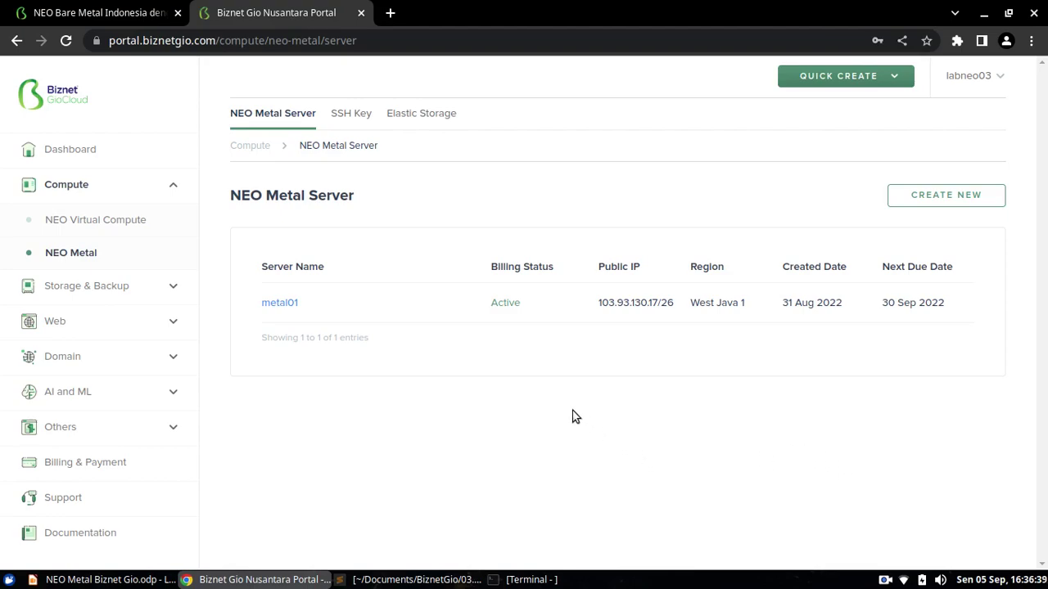
click(906, 207)
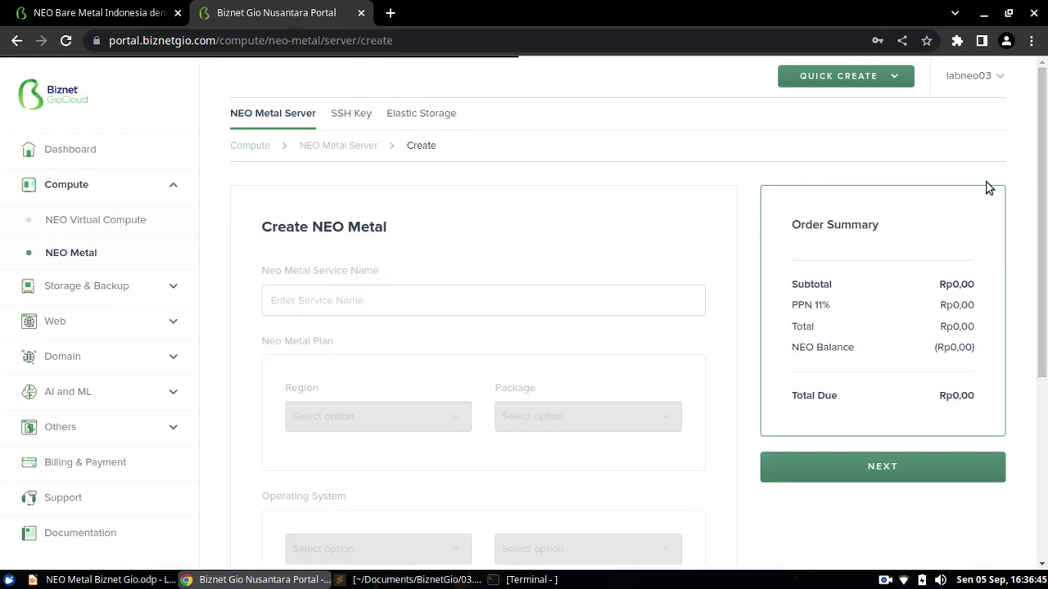
drag(1041, 159, 1044, 219)
scroll(1045, 220, up, 1)
Name the new NEO Metal service metal02
click(506, 244)
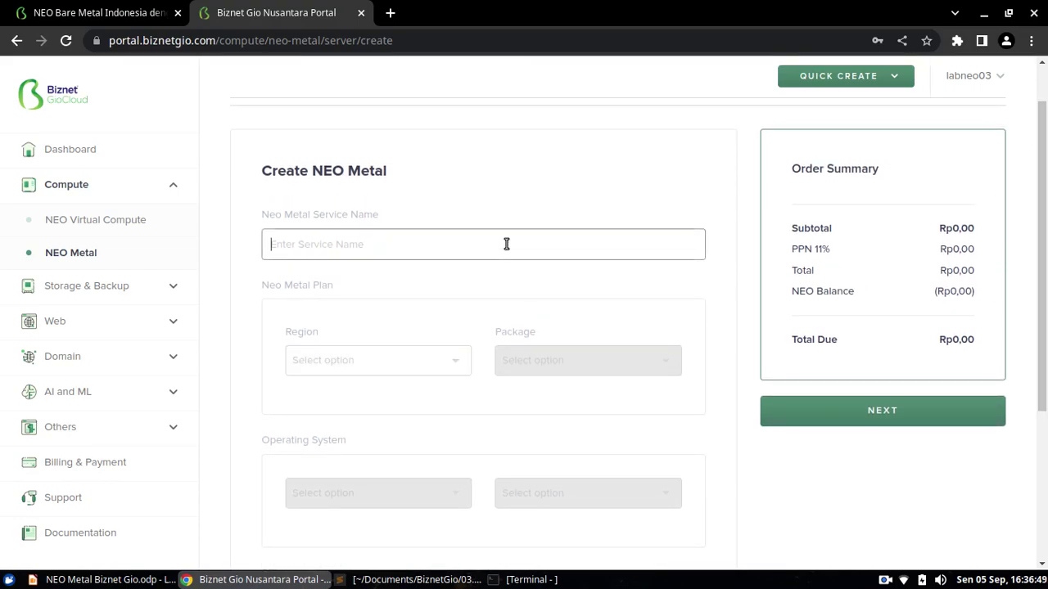
text(metal)
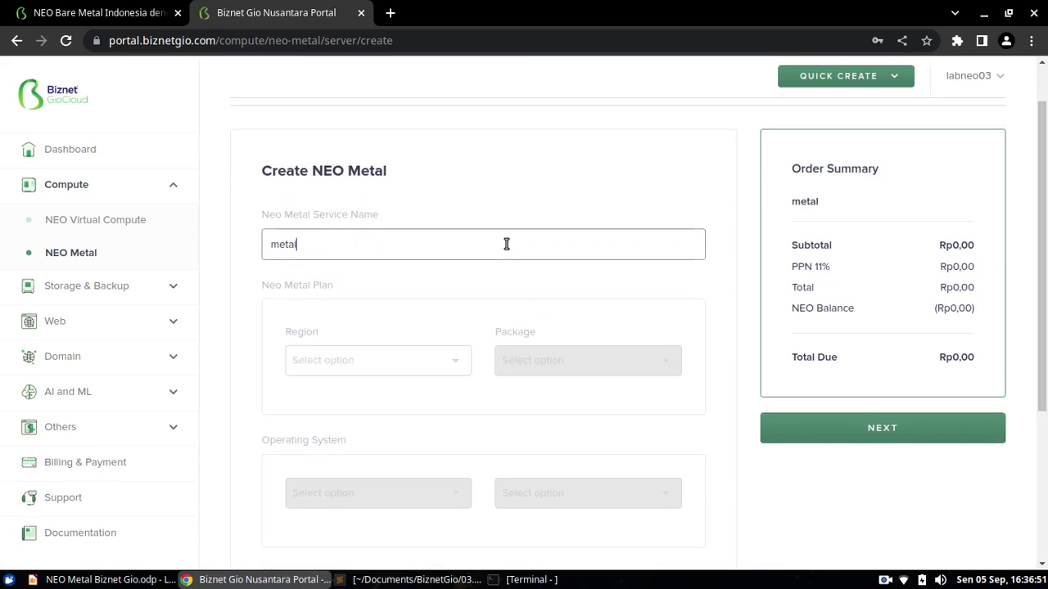
text(02)
key(Tab)
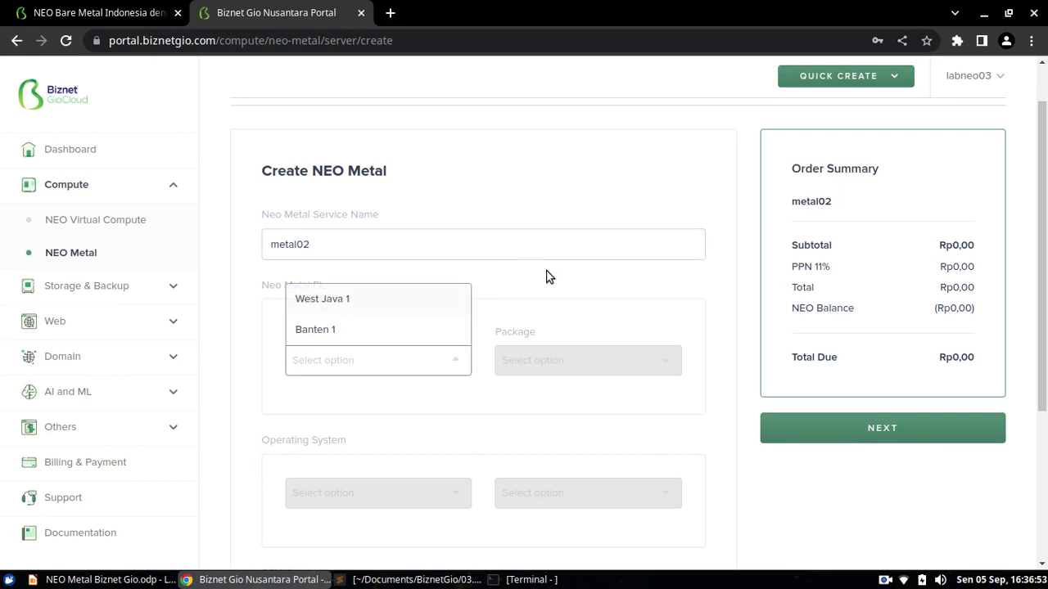
Set the server's region to West Java 1, trying Banten 1 along the way
click(202, 333)
scroll(393, 285, down, 1)
click(393, 279)
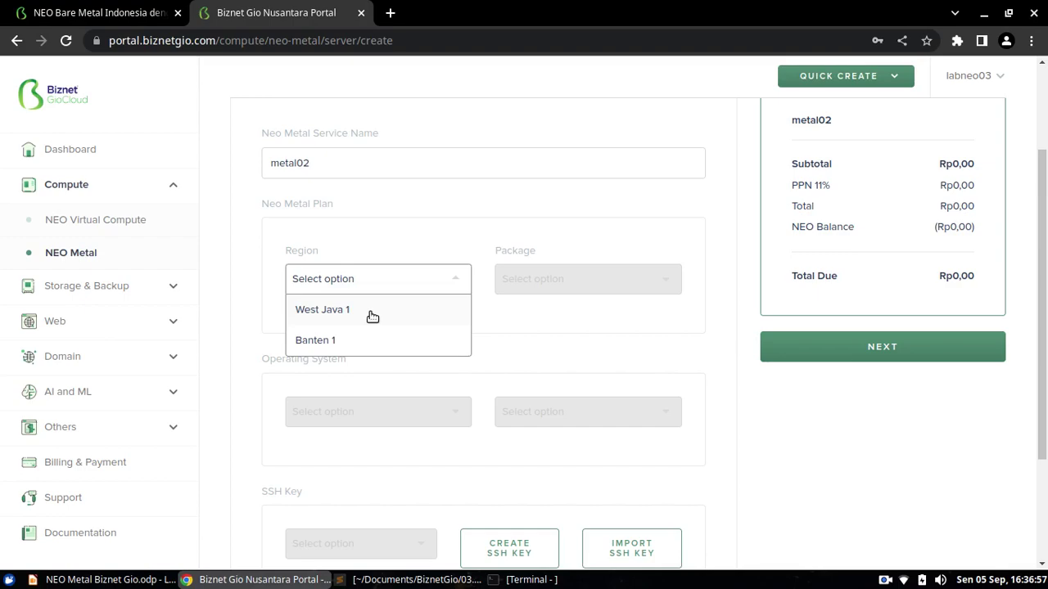
click(373, 315)
click(376, 283)
click(365, 339)
click(383, 291)
click(375, 311)
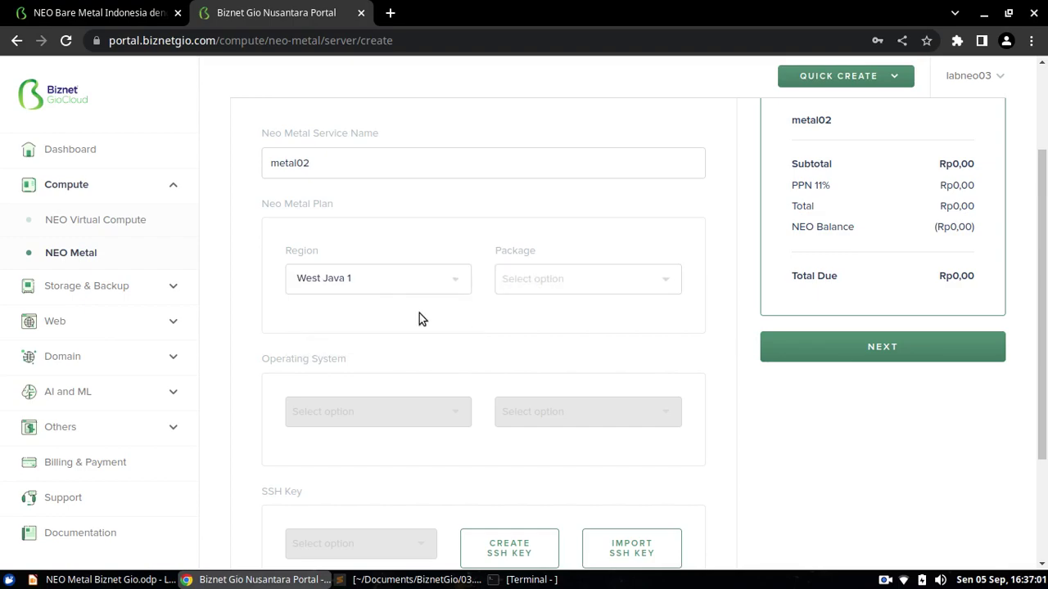
Try the Medium package and examine its specifications, monthly price and PPN in the order summary
scroll(647, 326, up, 1)
click(601, 326)
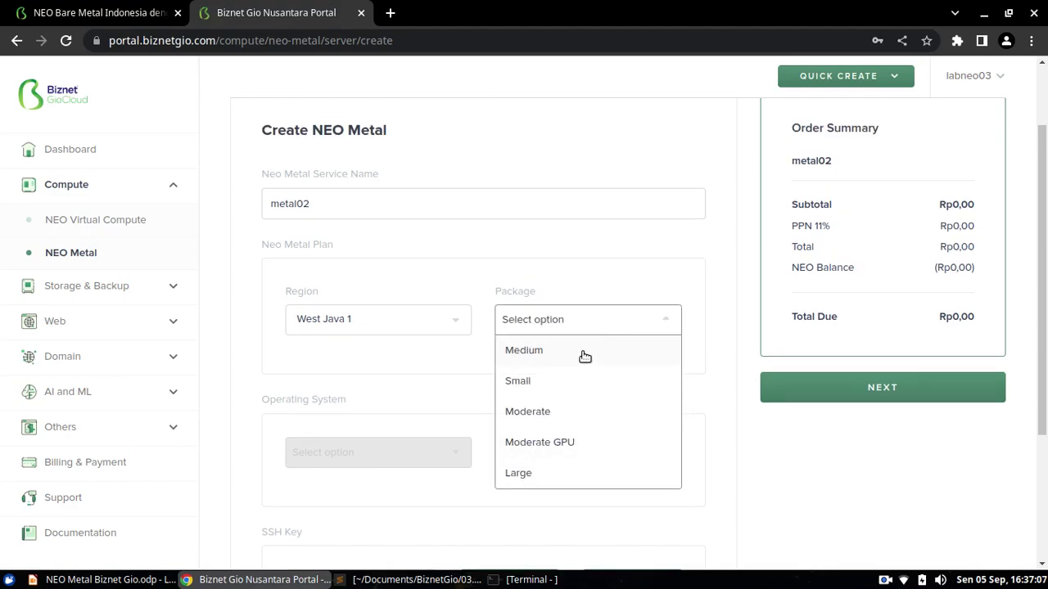
click(584, 352)
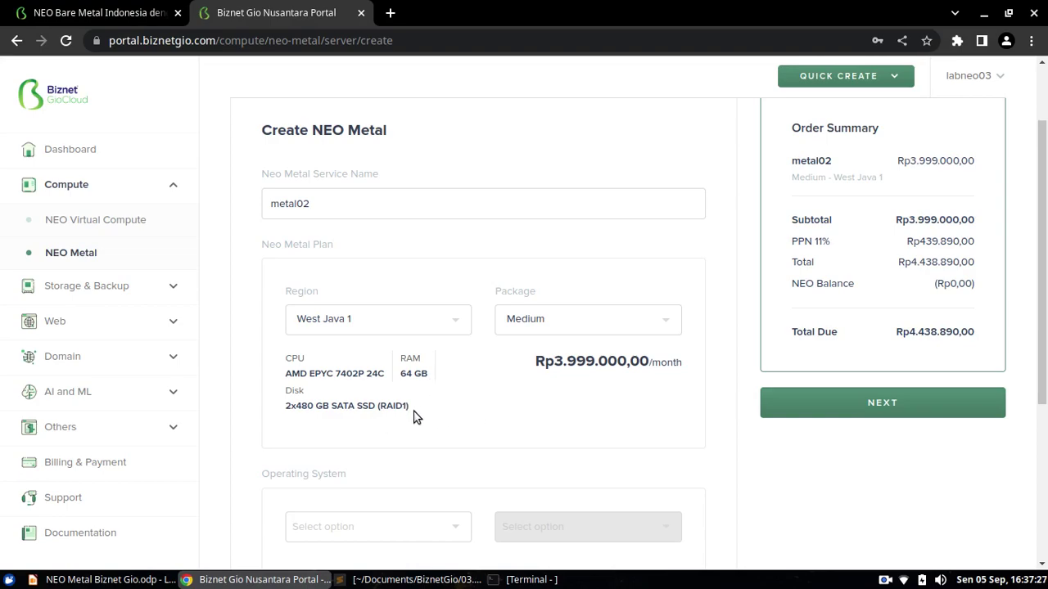
click(561, 331)
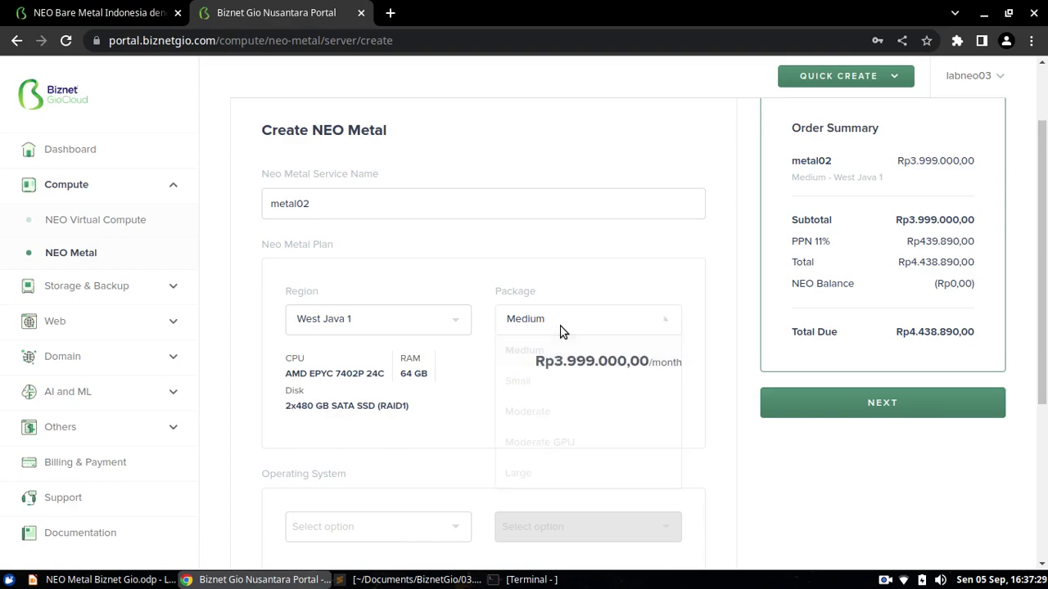
drag(538, 363, 599, 367)
click(614, 378)
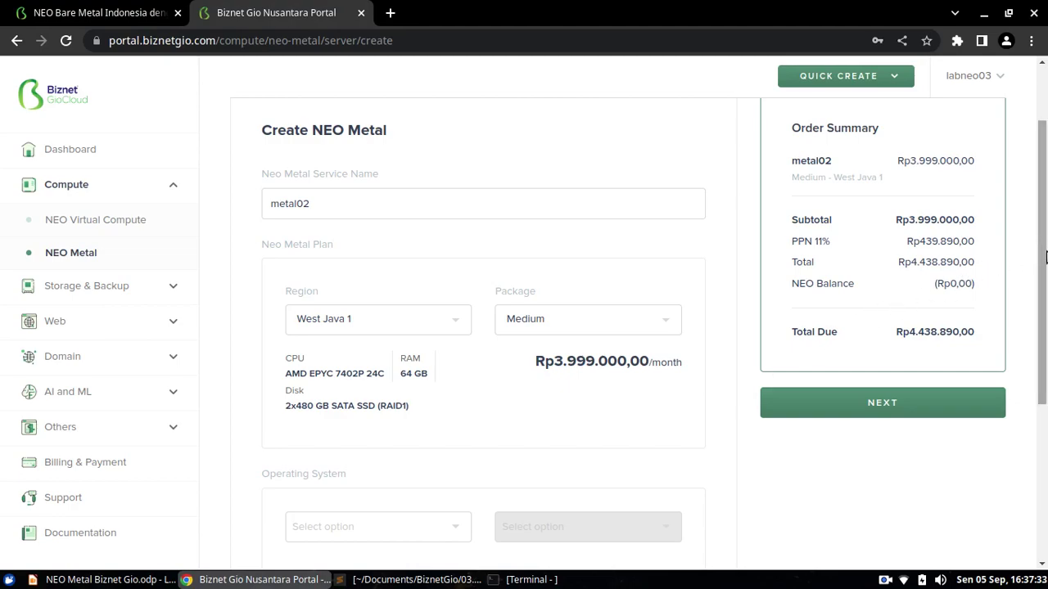
drag(815, 245, 858, 249)
click(858, 249)
Try the Small and Moderate packages in turn to compare their specifications and monthly prices
click(564, 324)
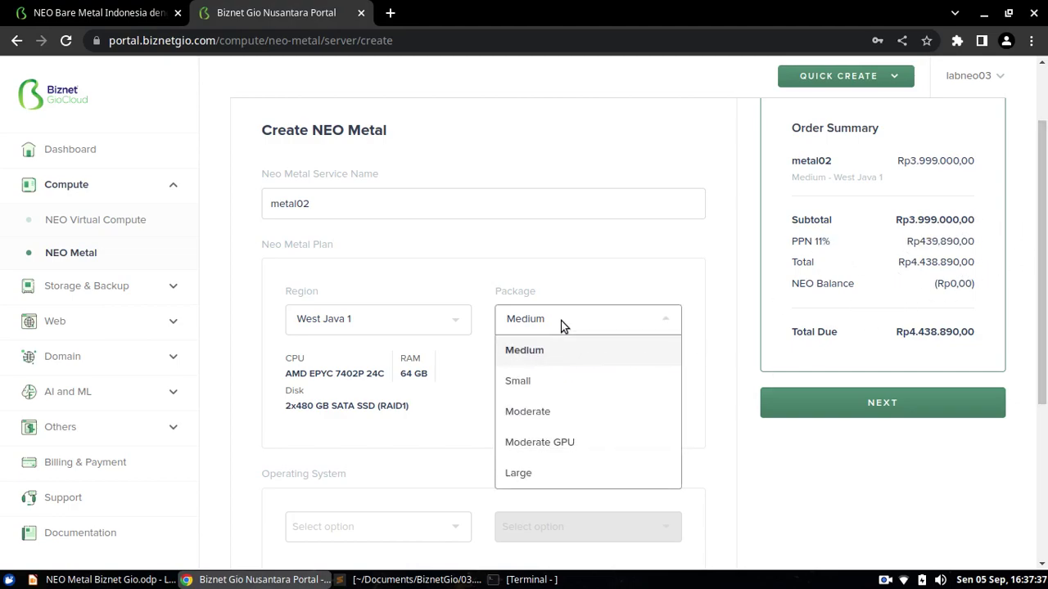
click(542, 386)
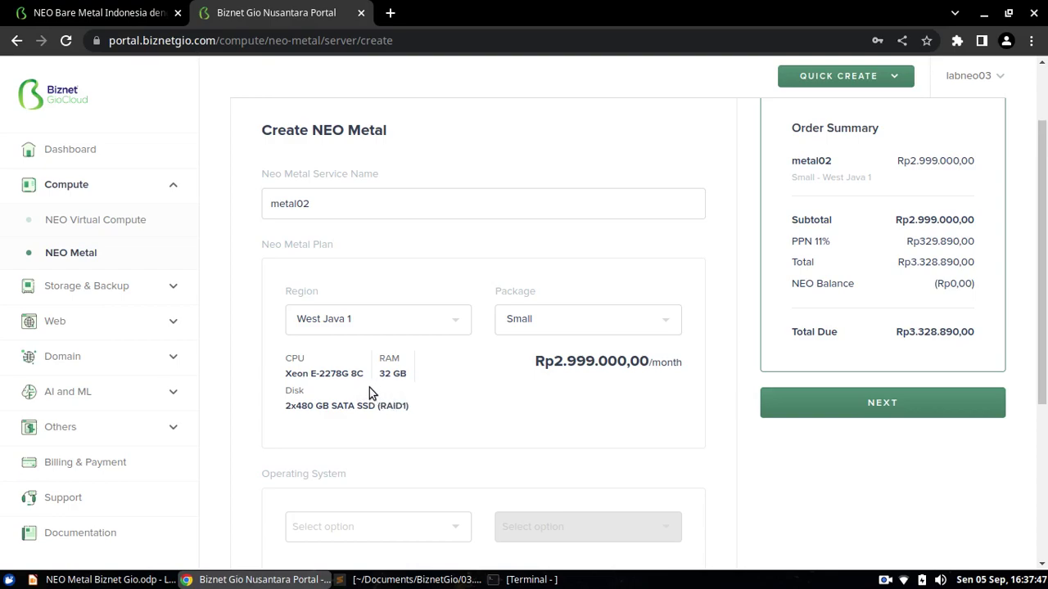
click(516, 332)
click(444, 374)
click(539, 326)
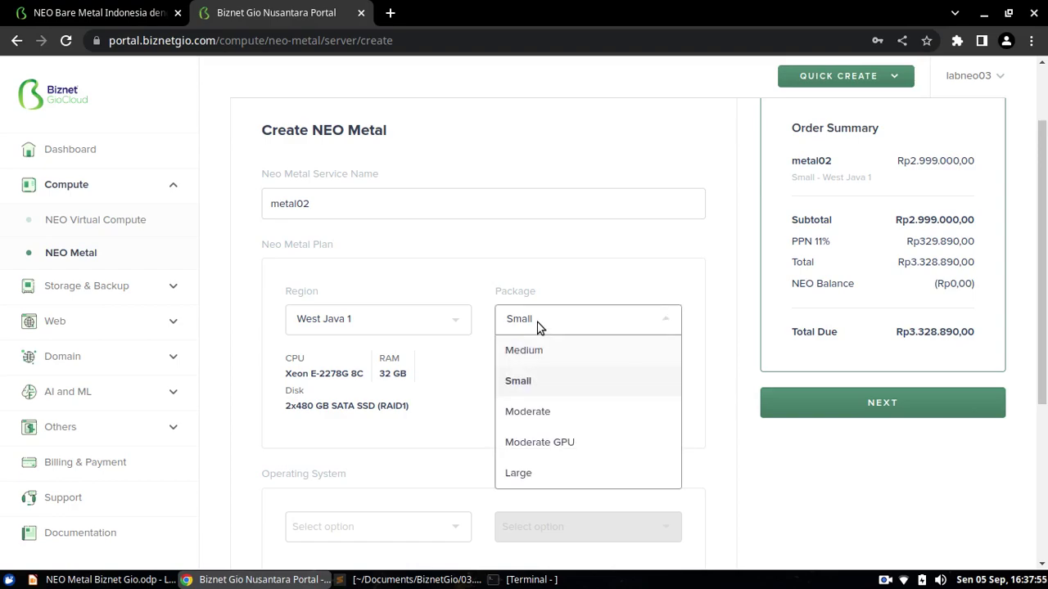
click(519, 412)
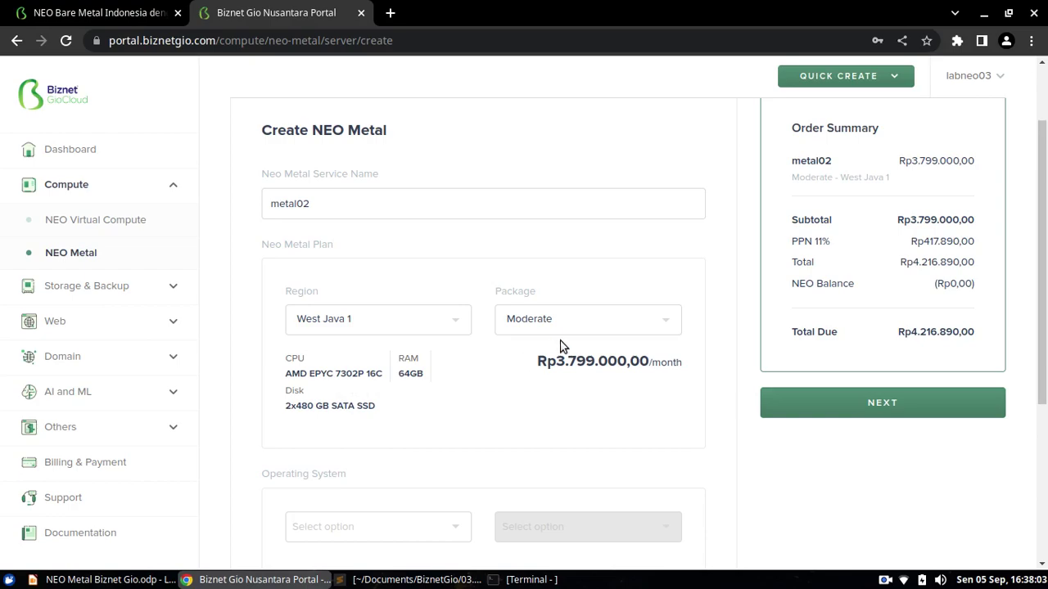
Try the Moderate GPU package and examine its GPU specification
click(586, 321)
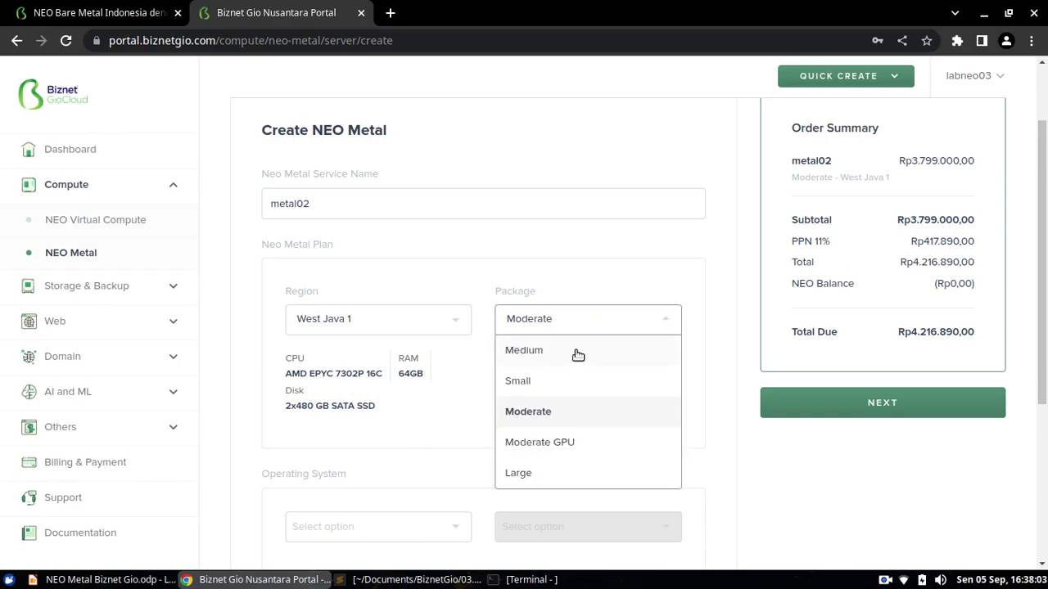
click(543, 444)
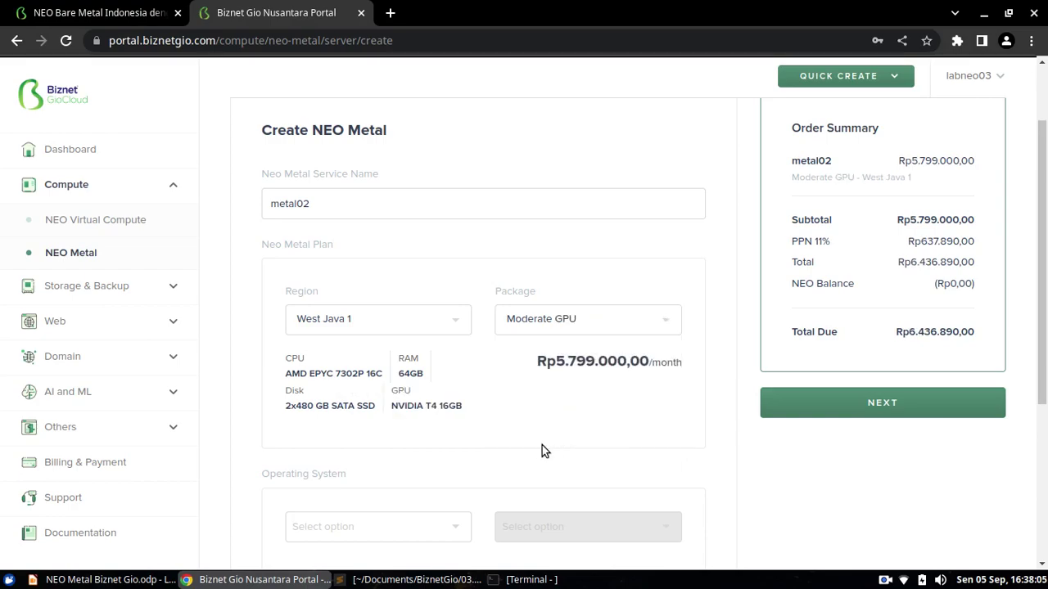
double_click(449, 407)
click(517, 401)
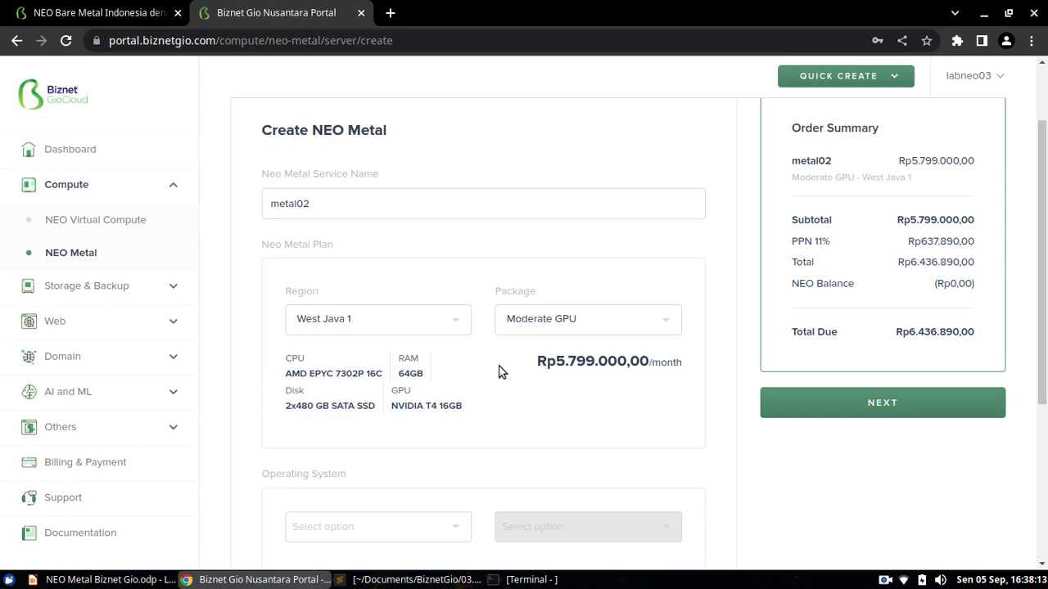
drag(392, 405, 417, 404)
triple_click(441, 405)
click(470, 424)
Try the Large package and examine its CPU and RAM specifications
click(562, 328)
click(557, 472)
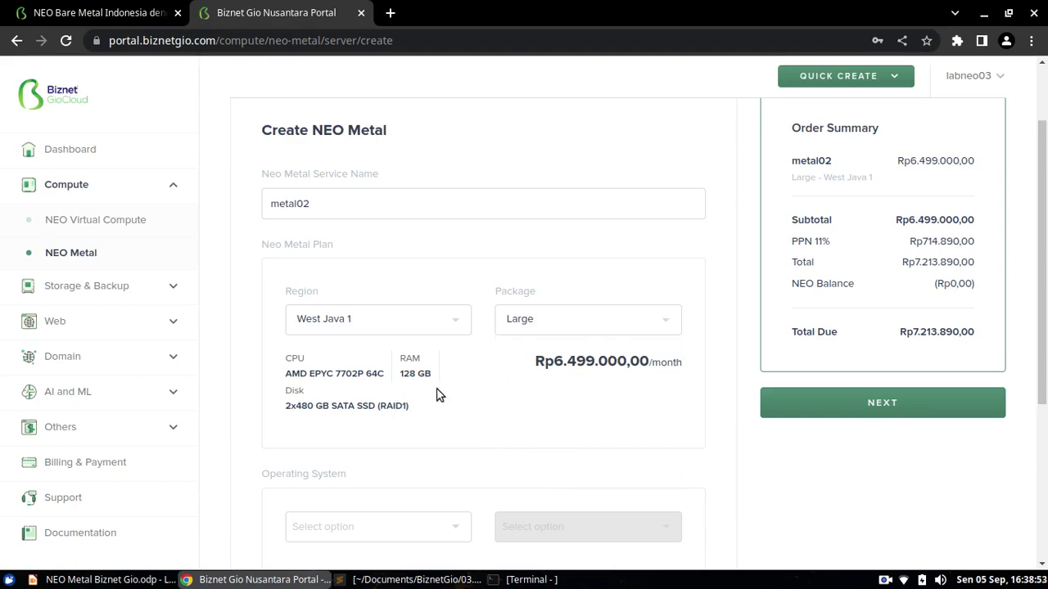
double_click(408, 374)
double_click(375, 373)
click(487, 415)
Set the server package to Small and check the list of alternative packages
click(586, 328)
click(545, 383)
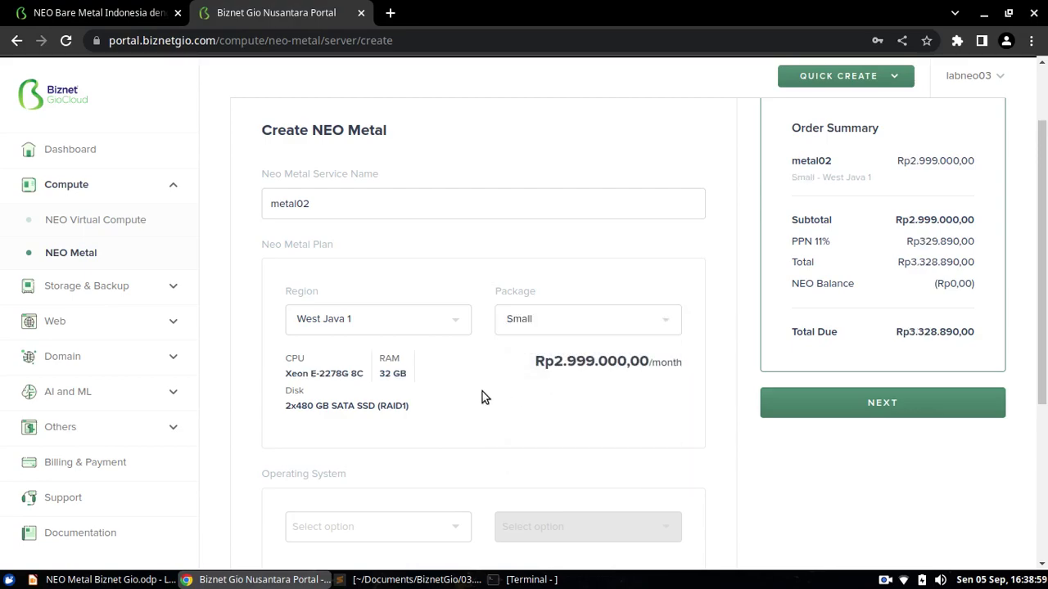
click(538, 348)
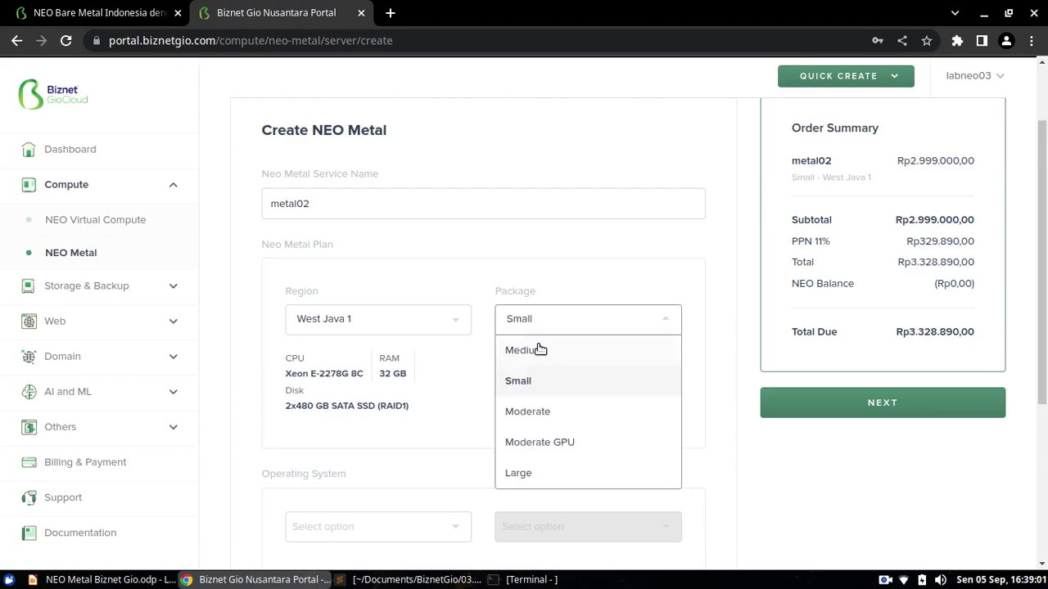
click(470, 383)
click(543, 327)
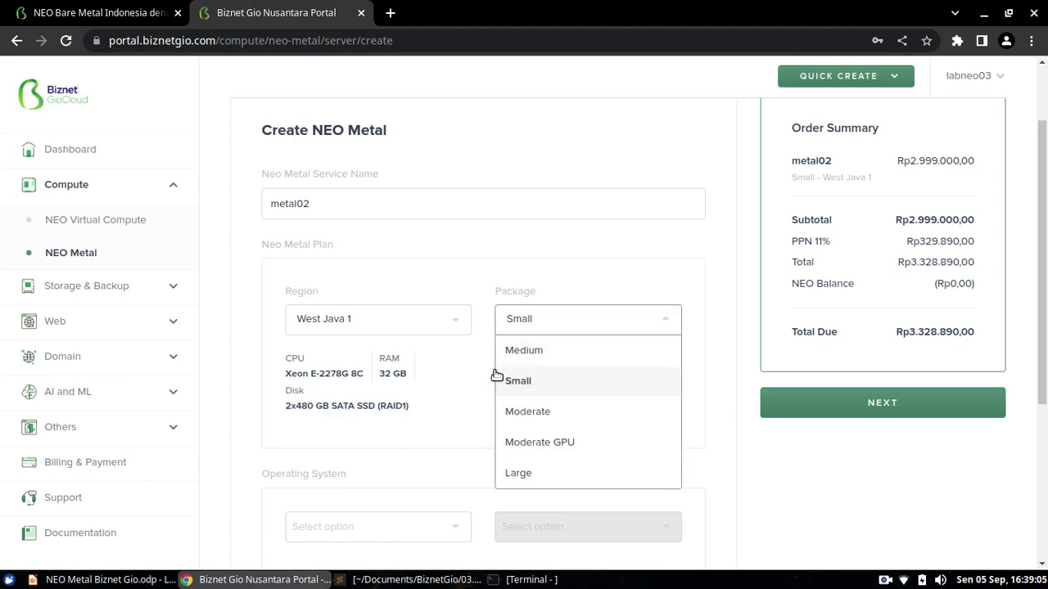
click(478, 394)
Check which versions are offered for Windows, and set the operating system type to Linux
scroll(512, 390, down, 1)
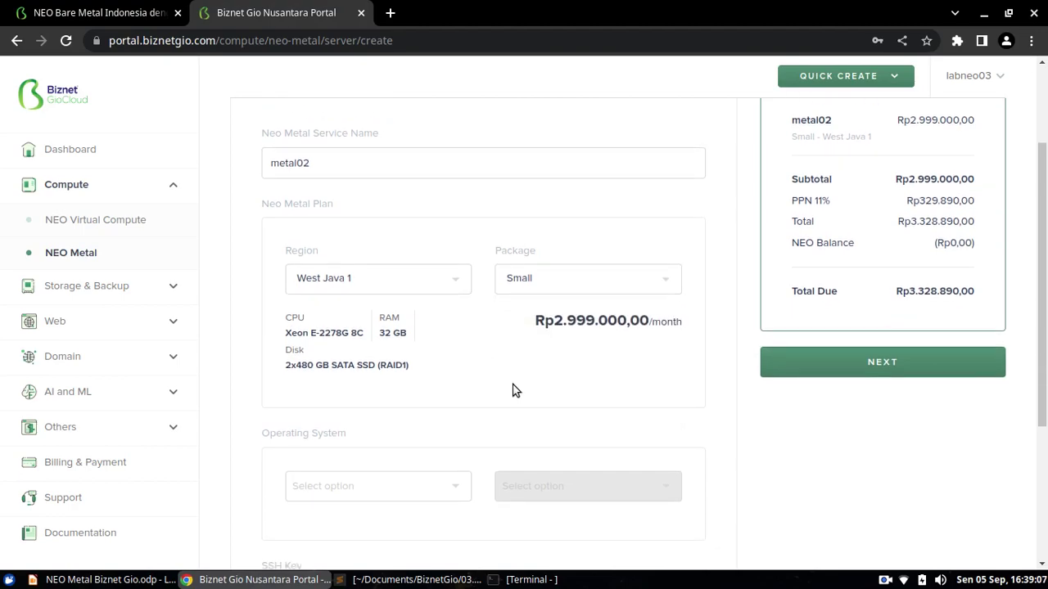
scroll(480, 319, down, 5)
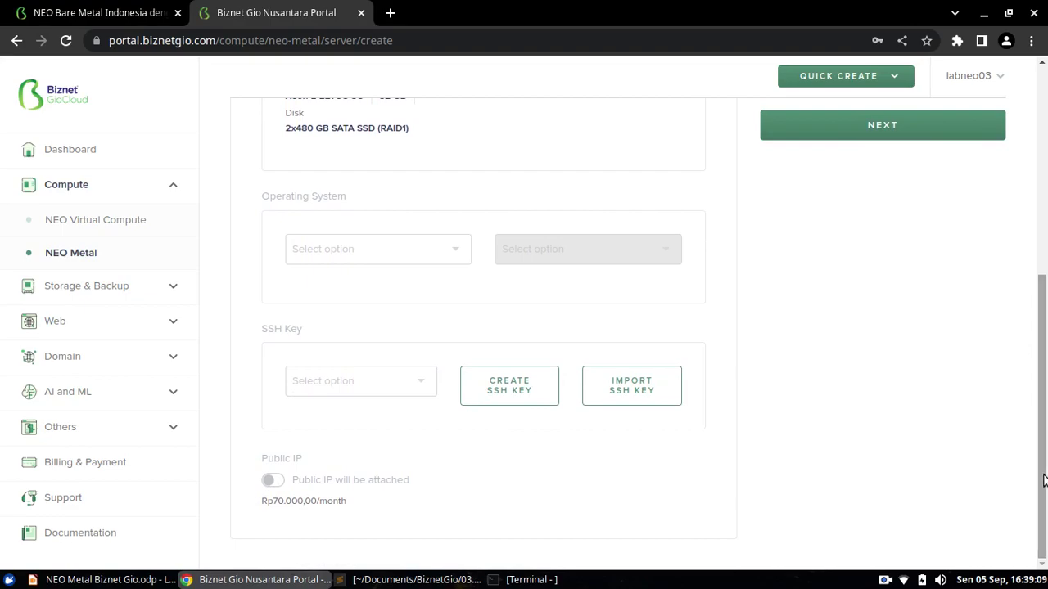
click(442, 252)
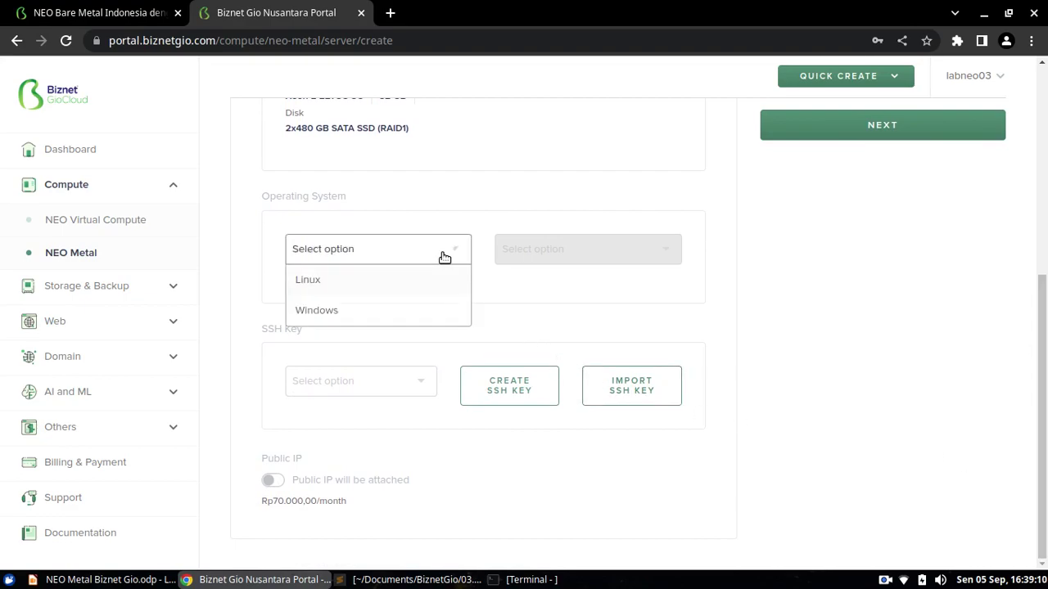
click(419, 304)
click(546, 375)
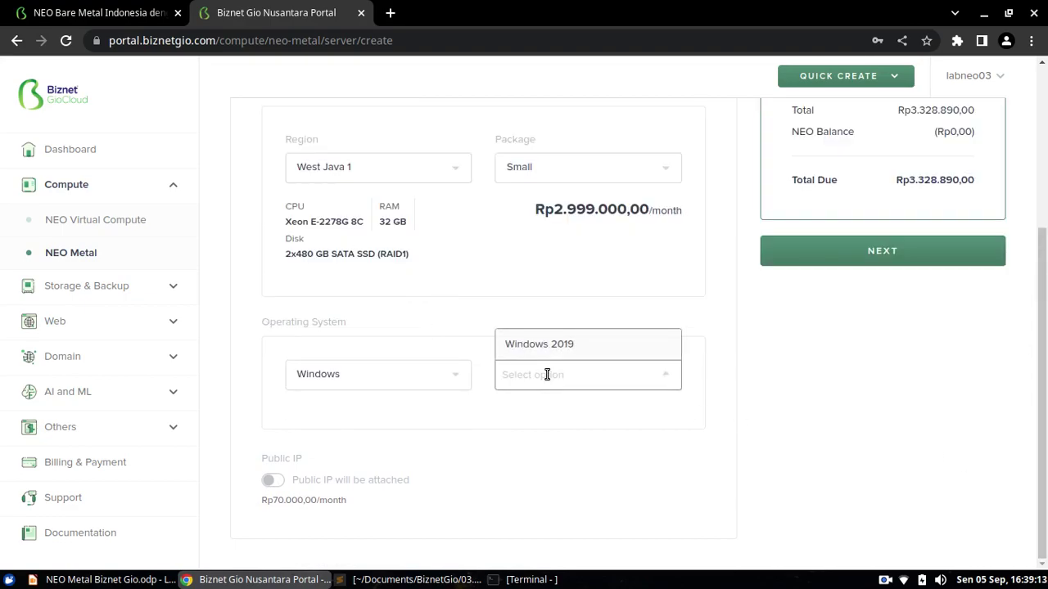
click(547, 376)
click(428, 382)
click(414, 316)
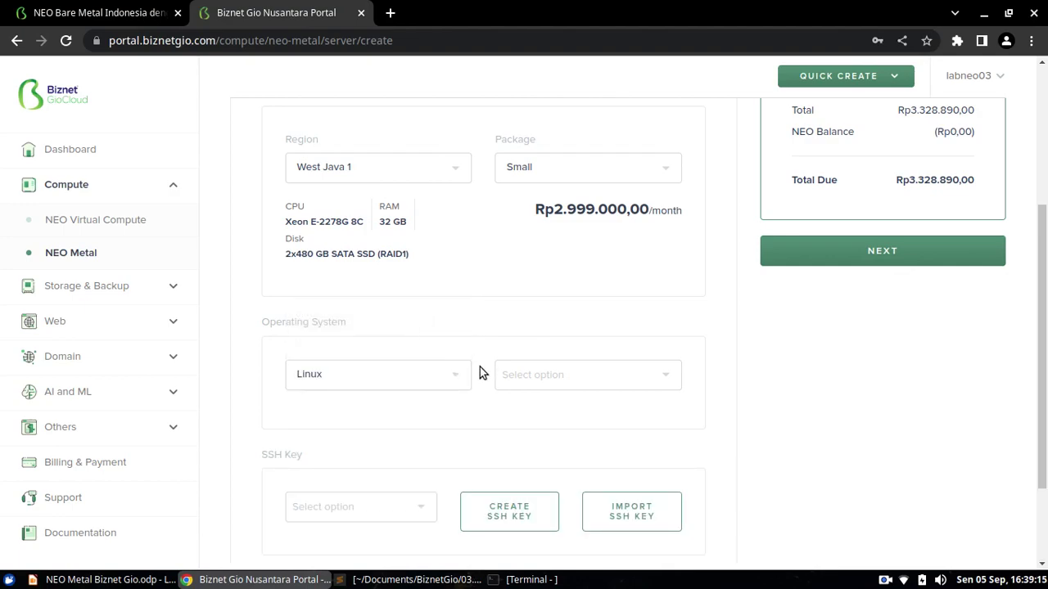
Examine the full list of Linux distributions and versions offered for the server
click(535, 375)
scroll(674, 273, down, 1)
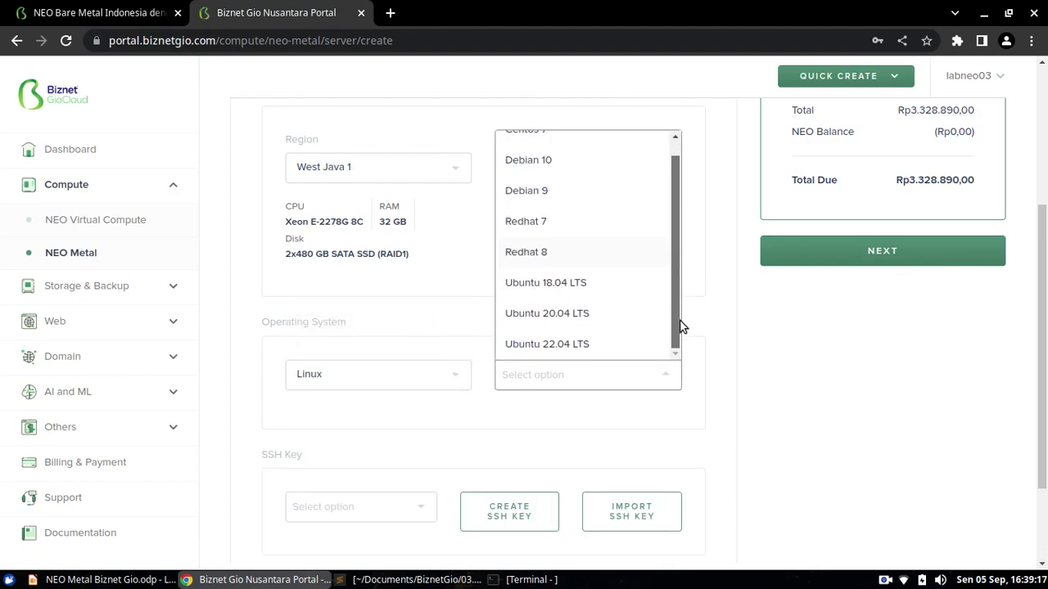
click(739, 388)
click(617, 379)
scroll(676, 316, up, 1)
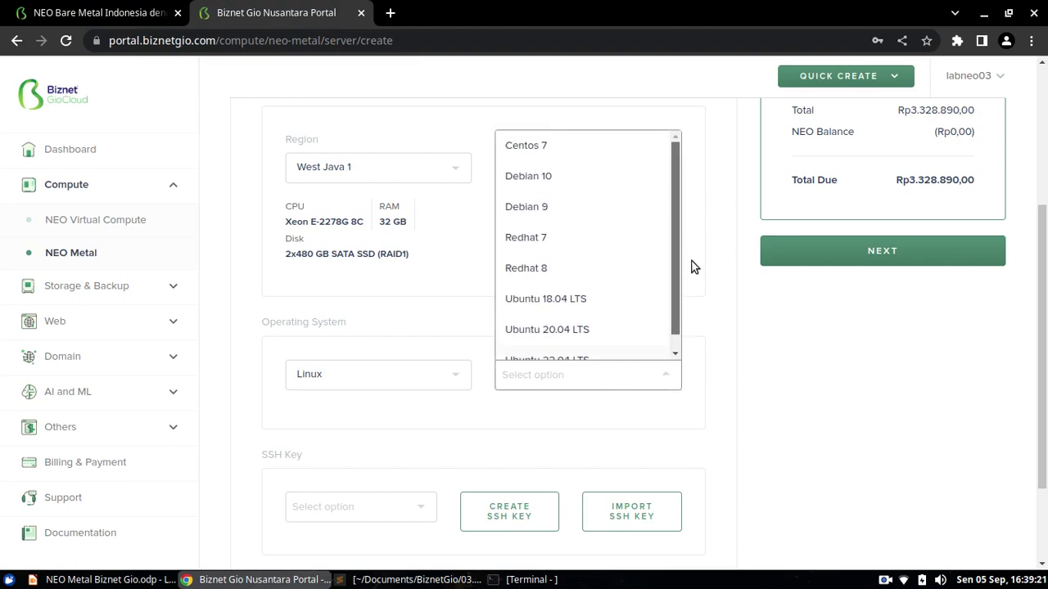
scroll(679, 331, down, 1)
scroll(672, 282, up, 1)
scroll(673, 290, down, 1)
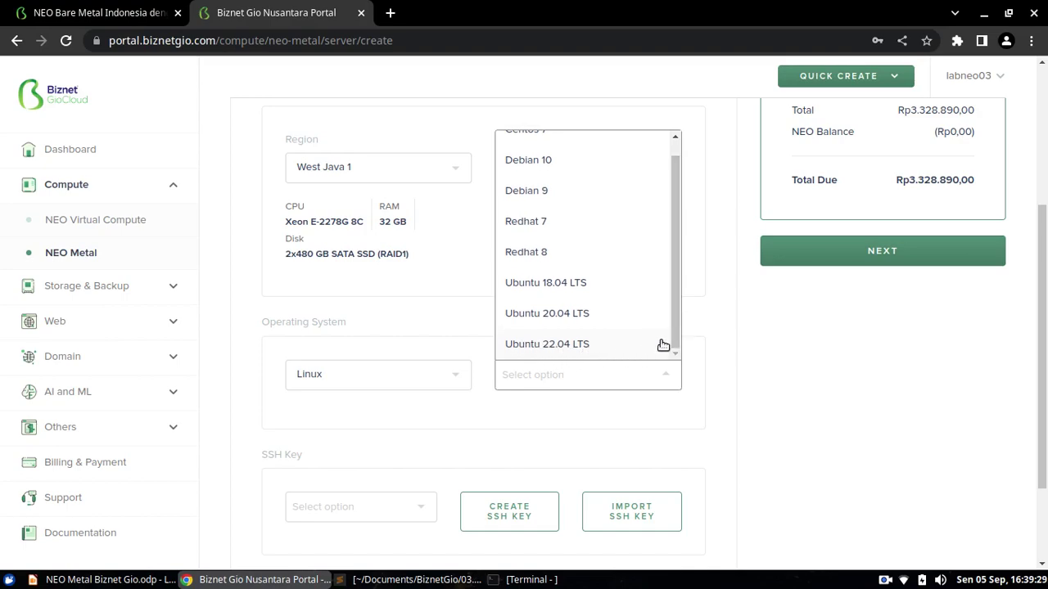
mouse_move(677, 333)
mouse_down()
mouse_move(675, 294)
mouse_move(674, 347)
mouse_up()
scroll(645, 309, up, 1)
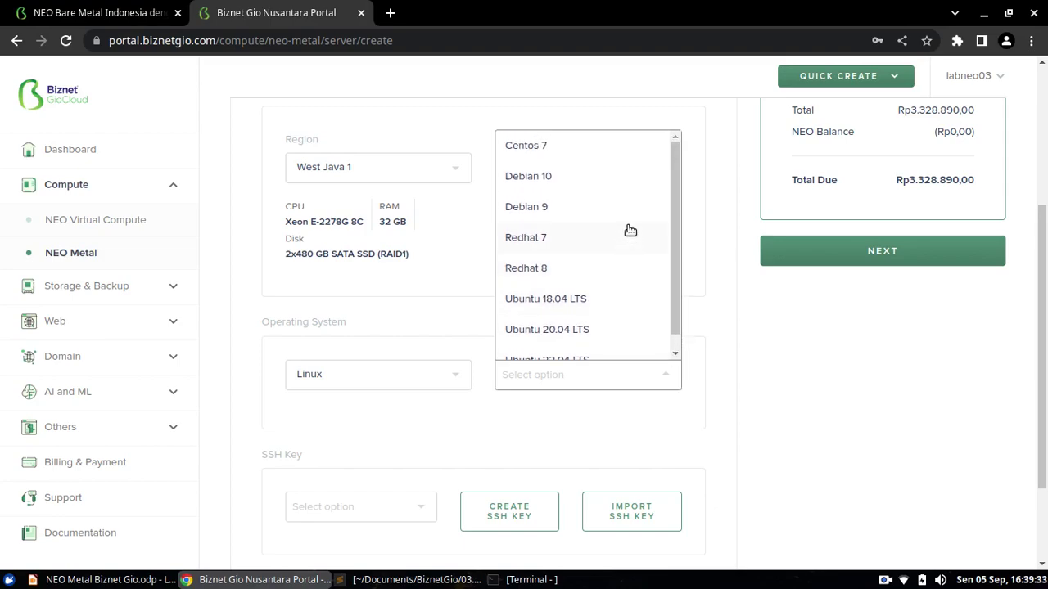
click(749, 385)
Choose Ubuntu 20.04 LTS as the server's Linux distribution
scroll(773, 378, down, 2)
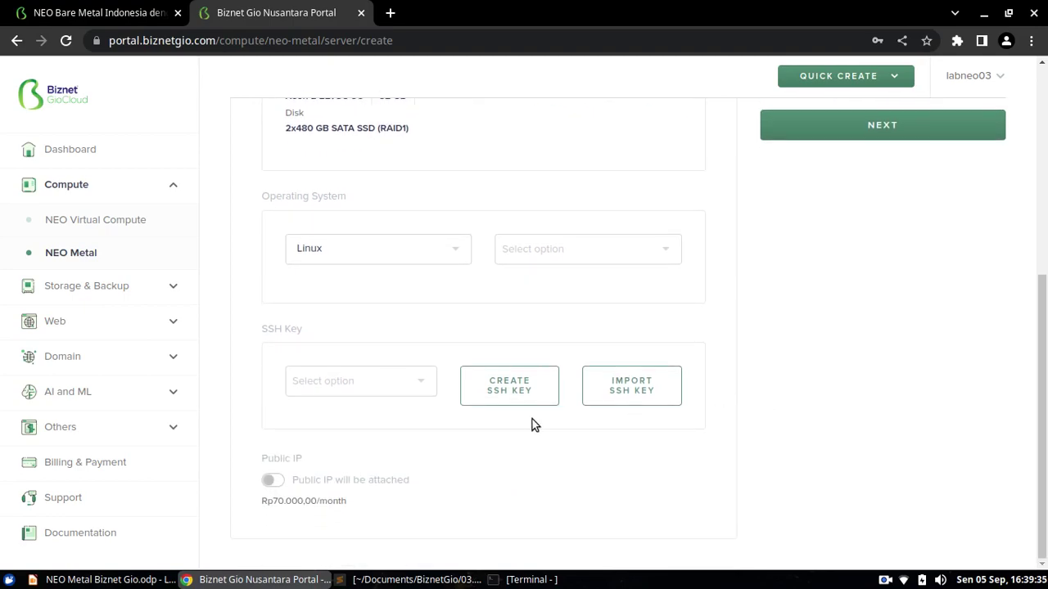
click(559, 260)
scroll(578, 435, down, 1)
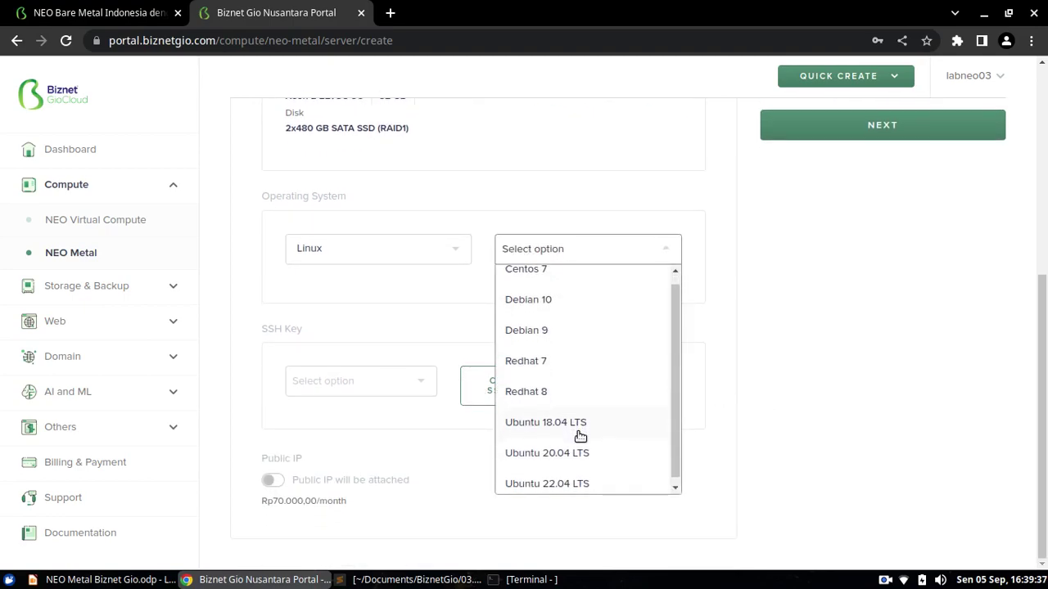
click(564, 447)
Check which existing SSH keys can be assigned to the server
click(379, 389)
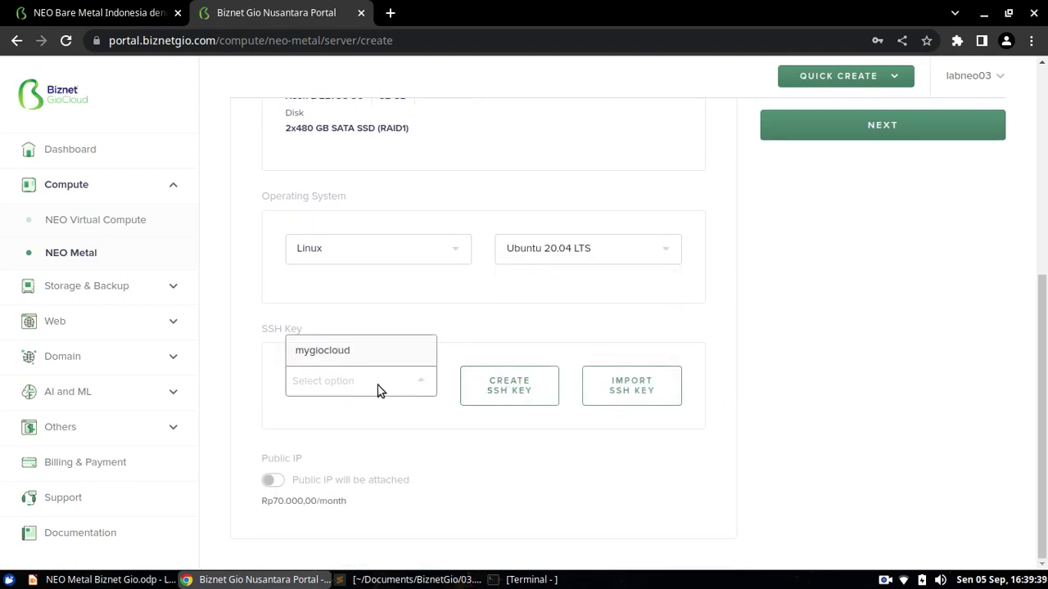
click(429, 319)
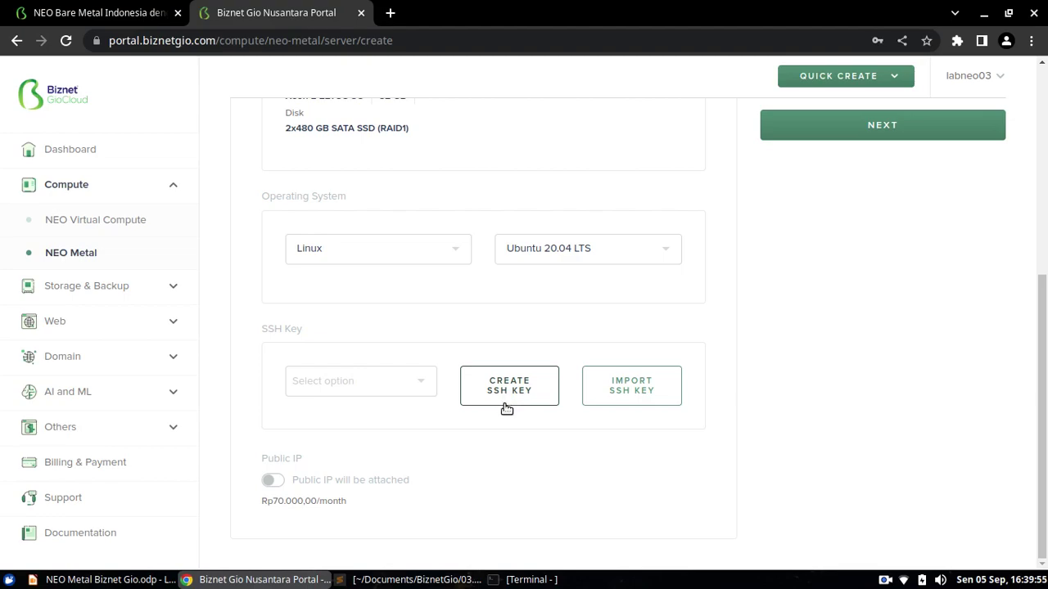
Try assigning the existing mygiocloud SSH key to the new server, and clear the selection again
click(395, 390)
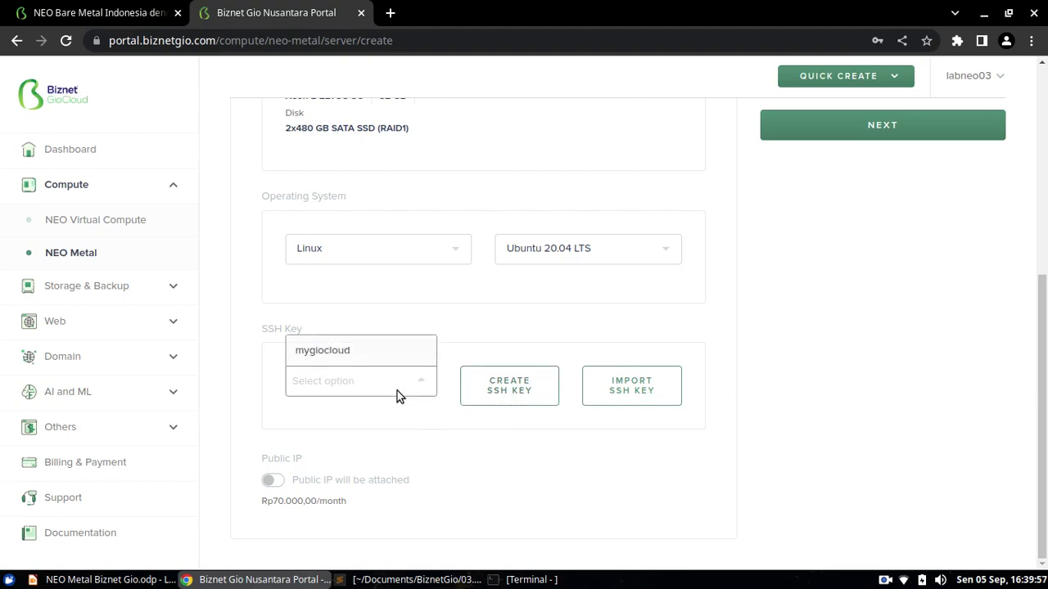
click(378, 352)
click(384, 387)
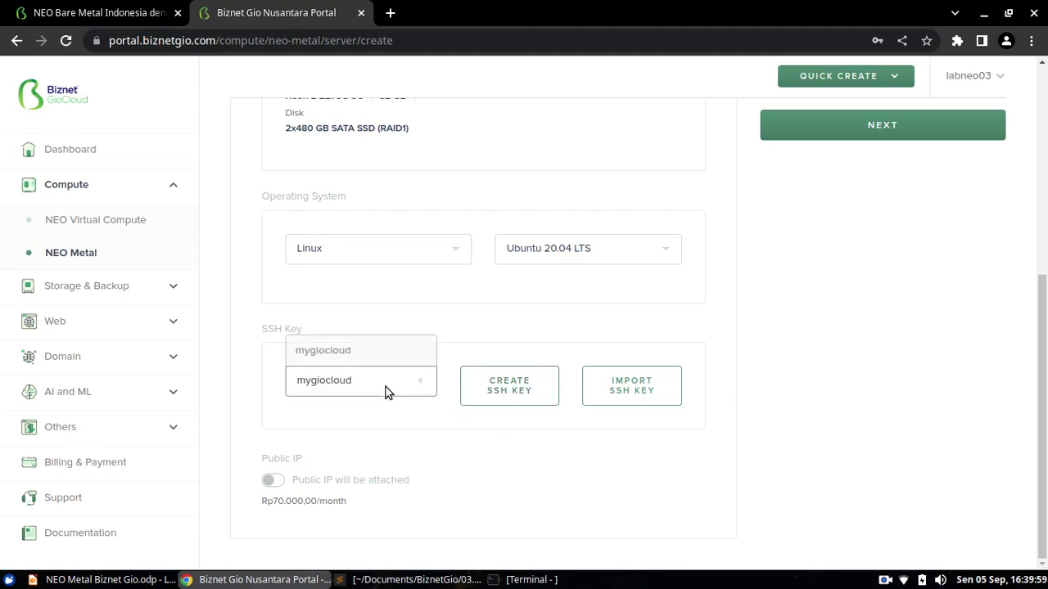
click(385, 359)
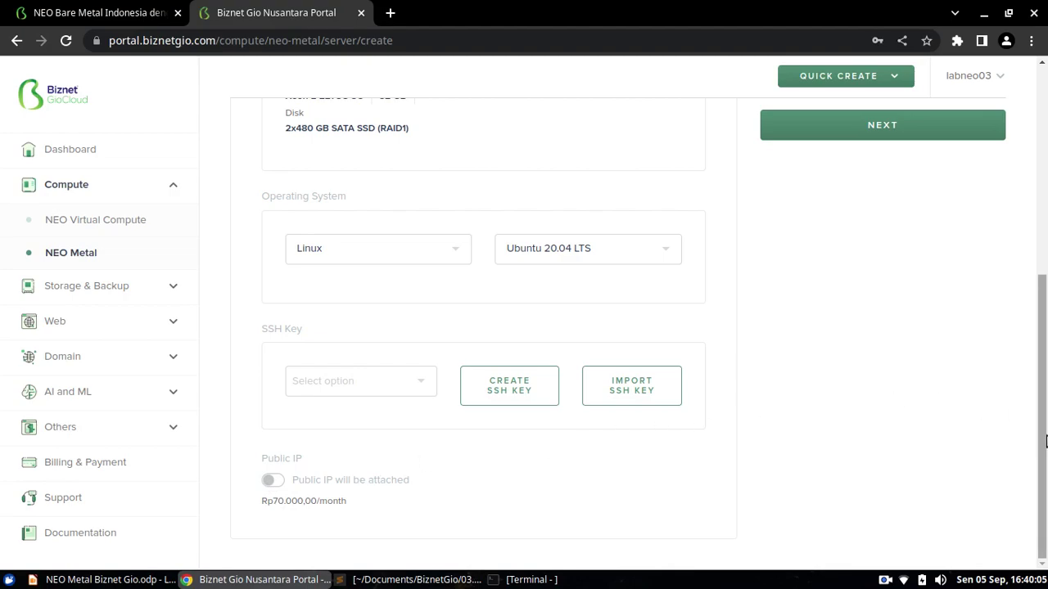
Attach a public IP to the metal02 order and review the cost breakdown in the order summary
scroll(1044, 438, up, 4)
scroll(906, 478, down, 4)
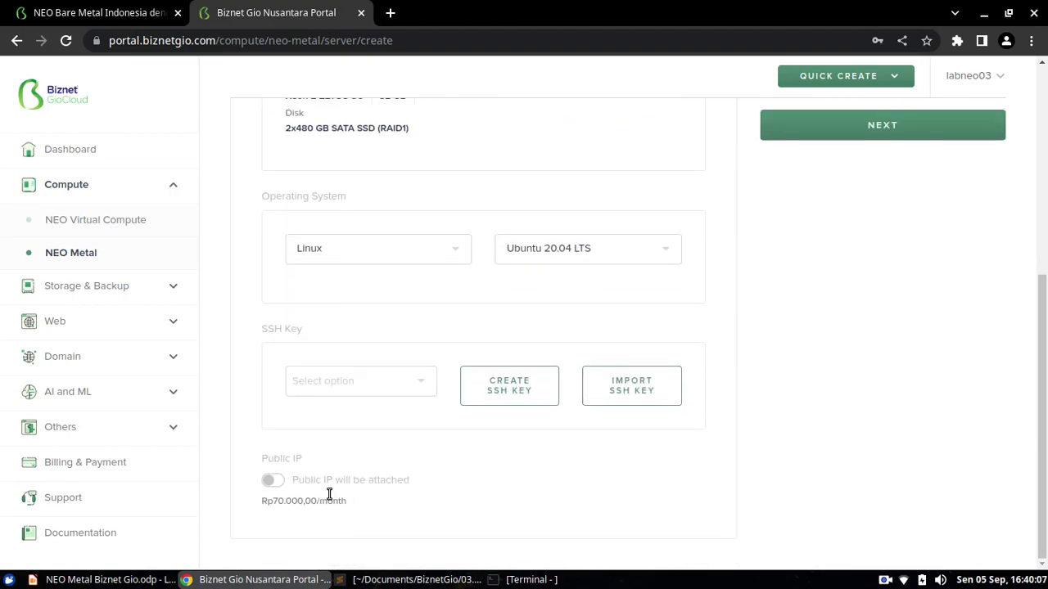
click(273, 479)
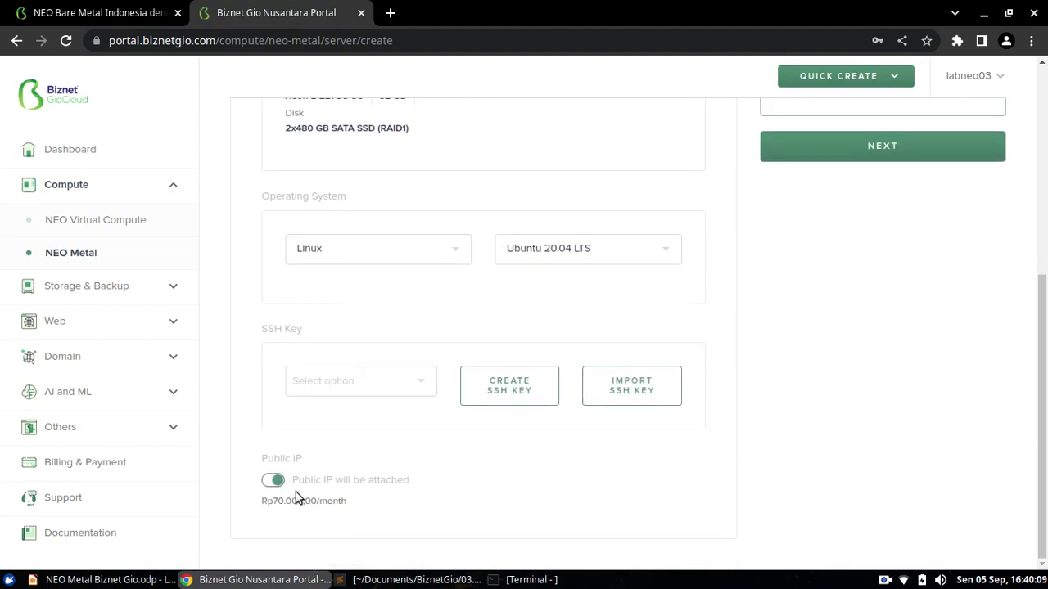
click(276, 482)
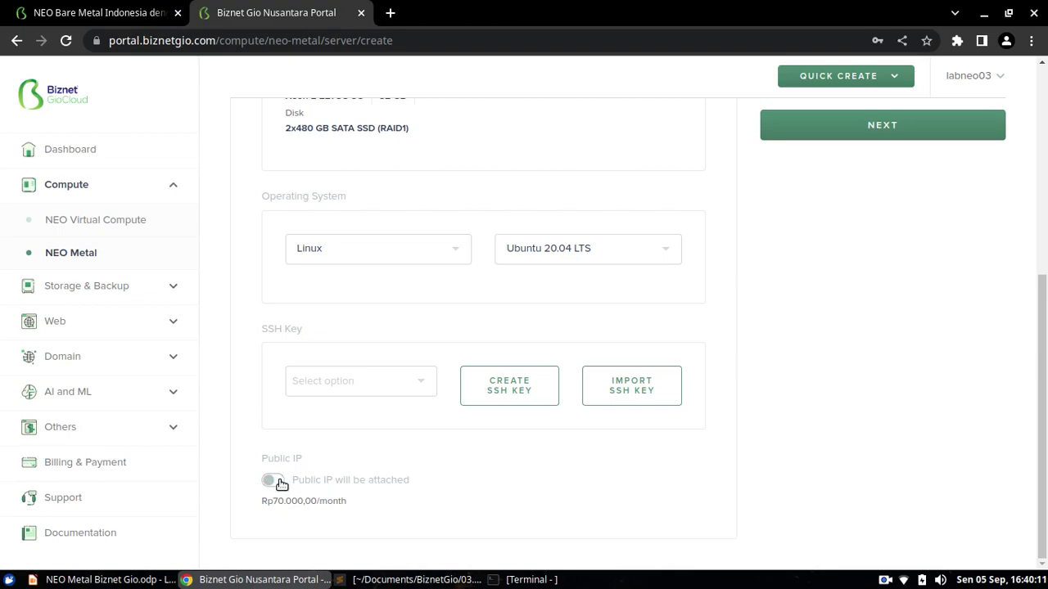
click(279, 483)
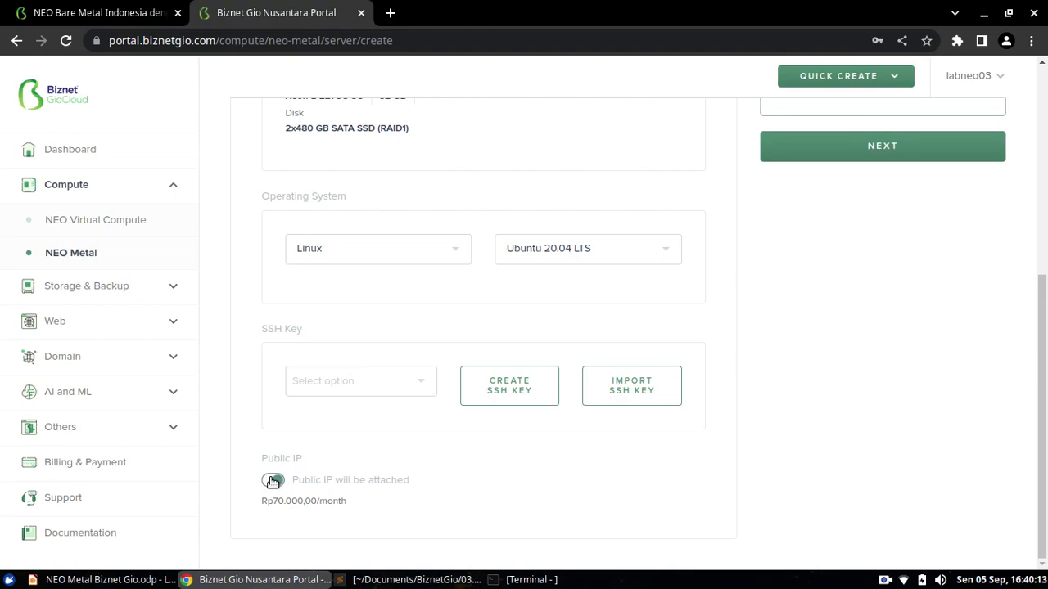
click(275, 482)
click(282, 482)
scroll(1044, 443, up, 4)
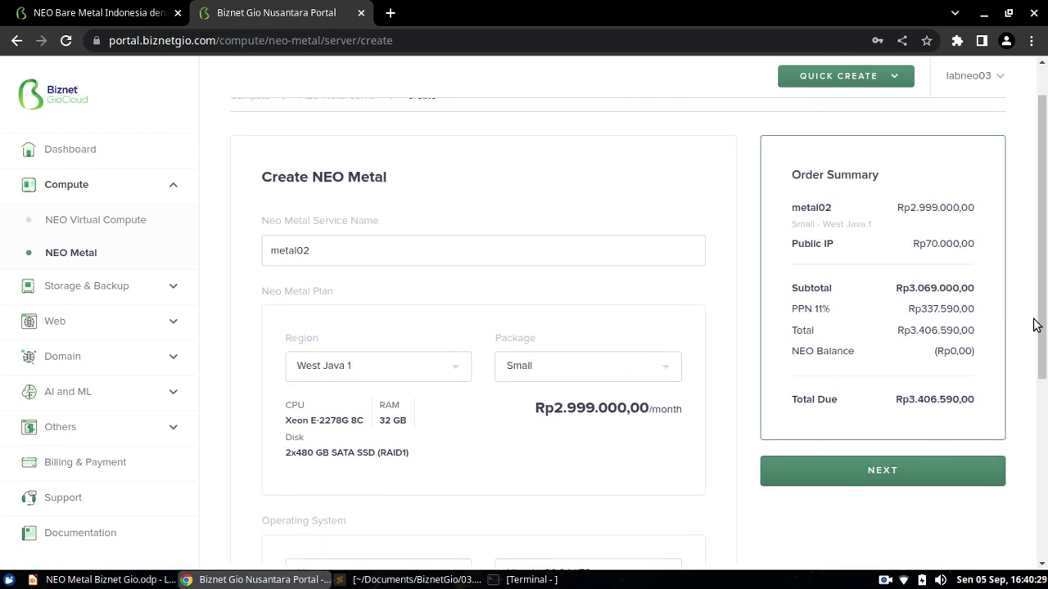
drag(1043, 295, 1029, 472)
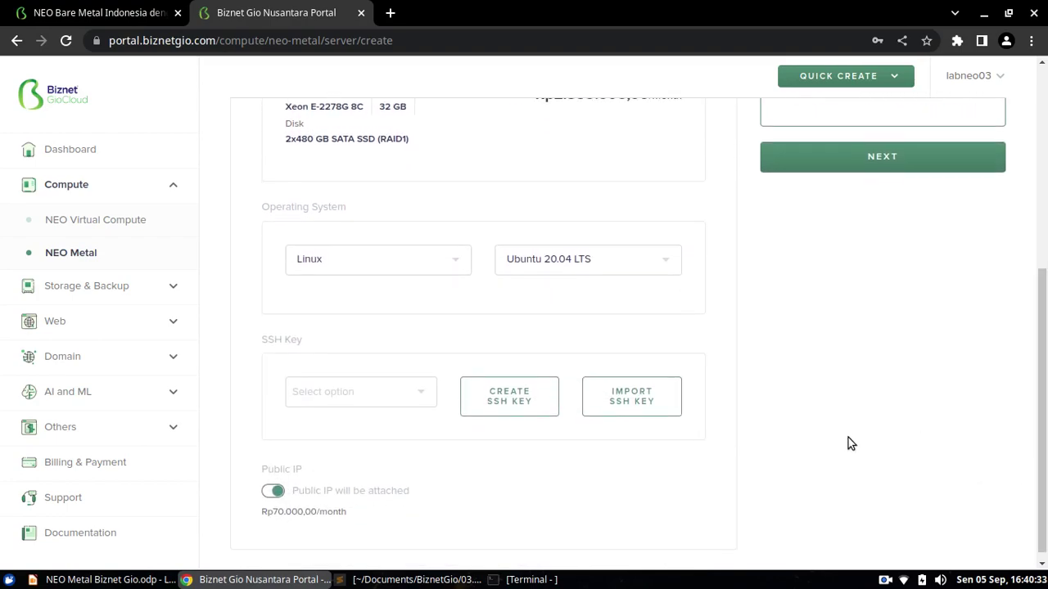
scroll(784, 421, up, 3)
Open the details of the existing metal01 server from the NEO Metal server list and check its server status
click(95, 227)
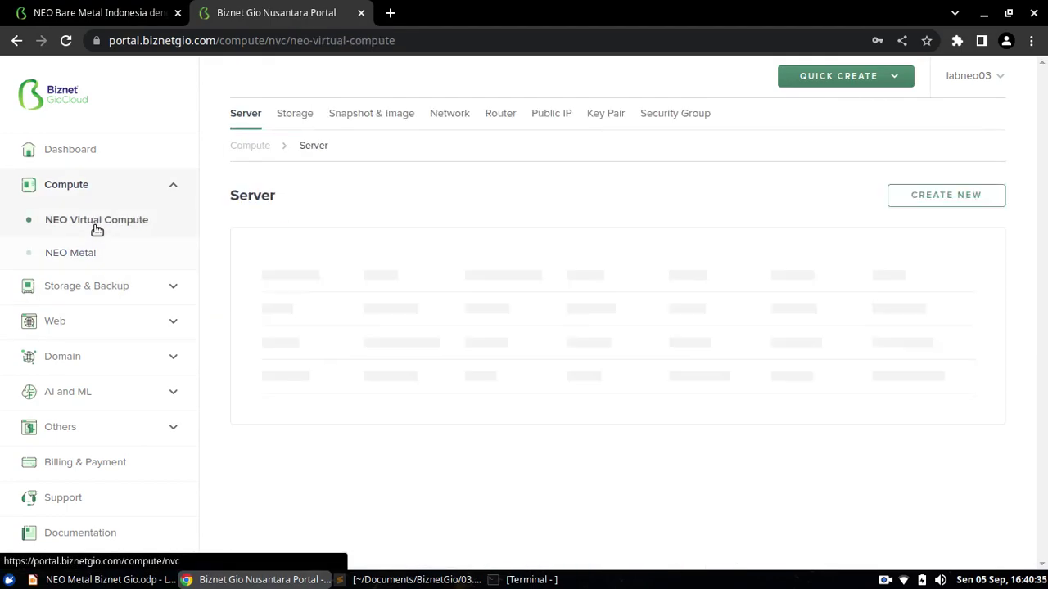
click(85, 251)
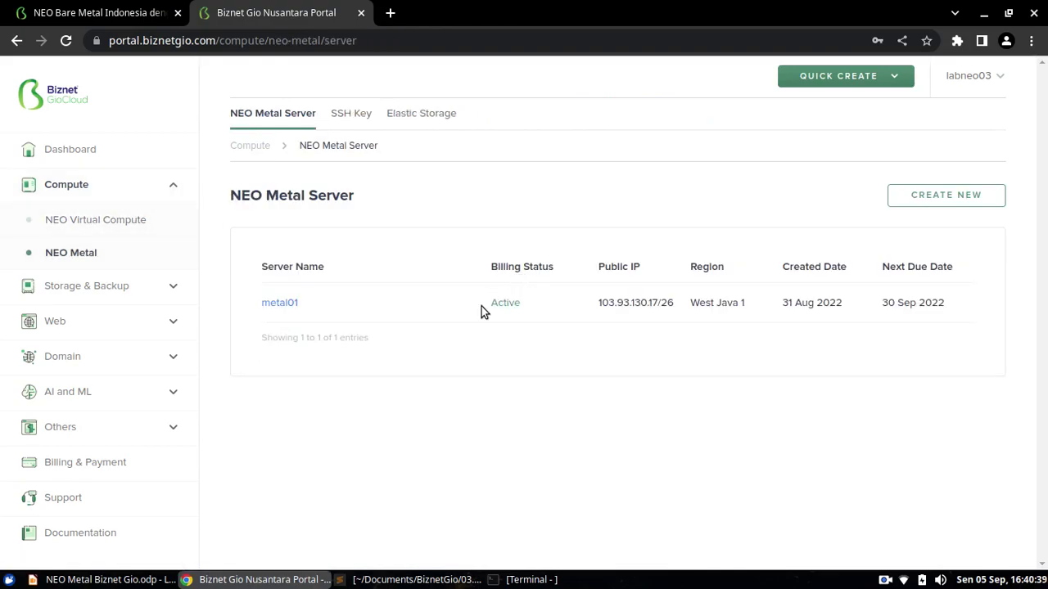
click(288, 308)
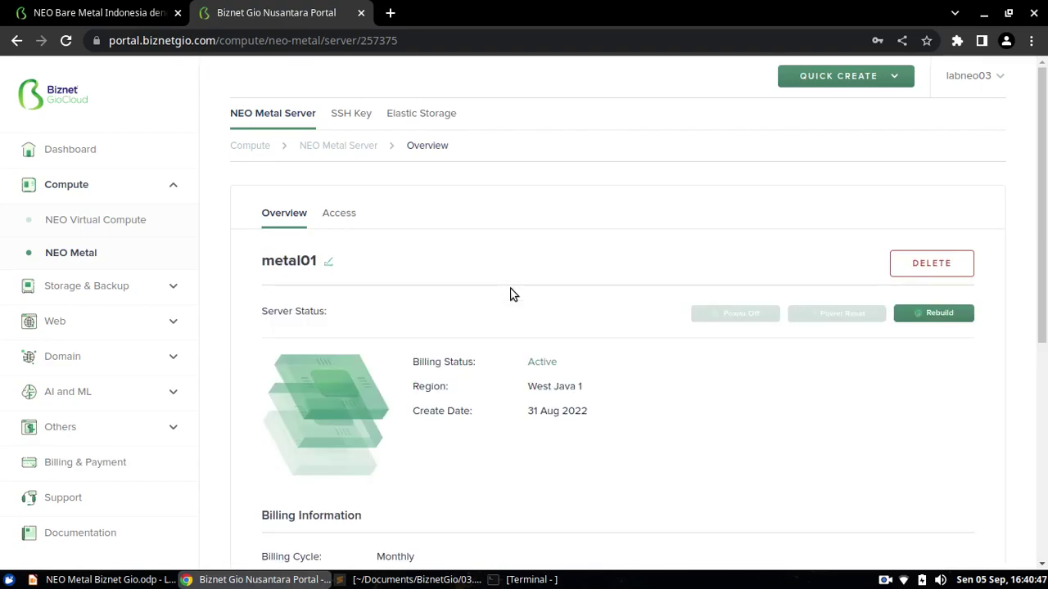
drag(1044, 197, 1044, 226)
double_click(351, 254)
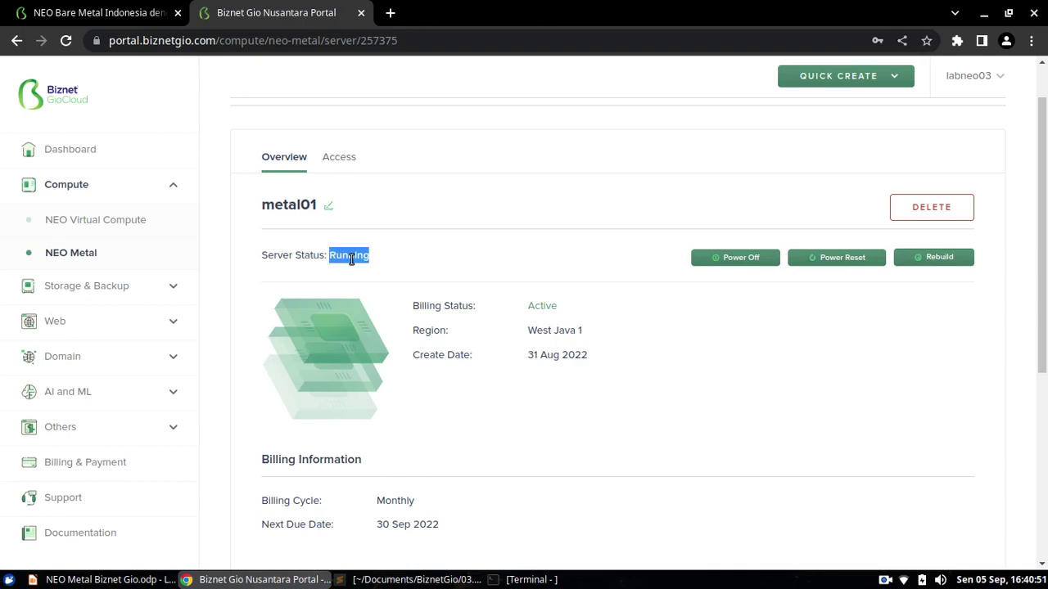
click(393, 255)
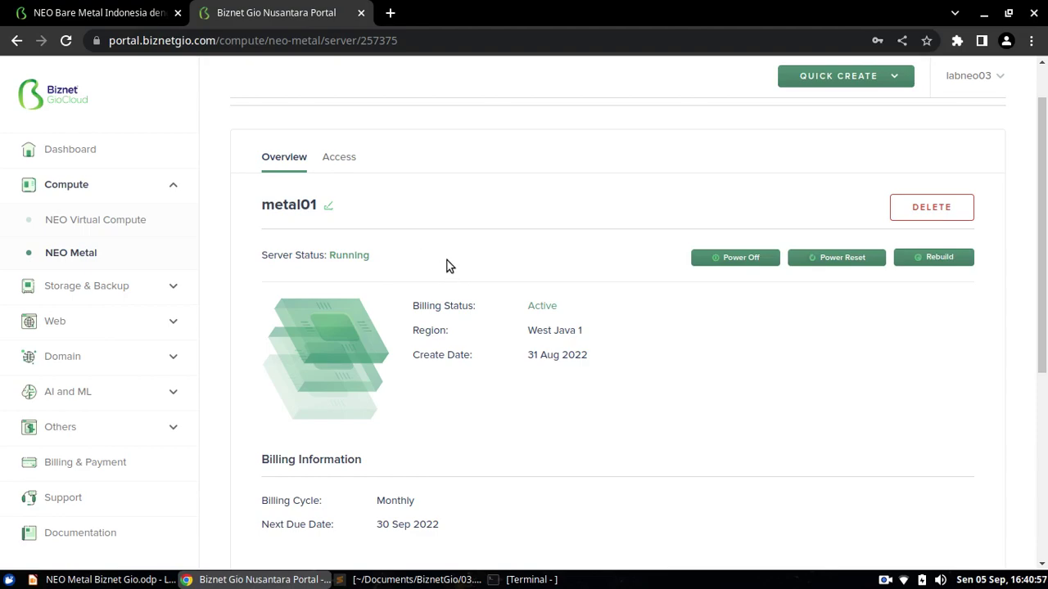
double_click(350, 257)
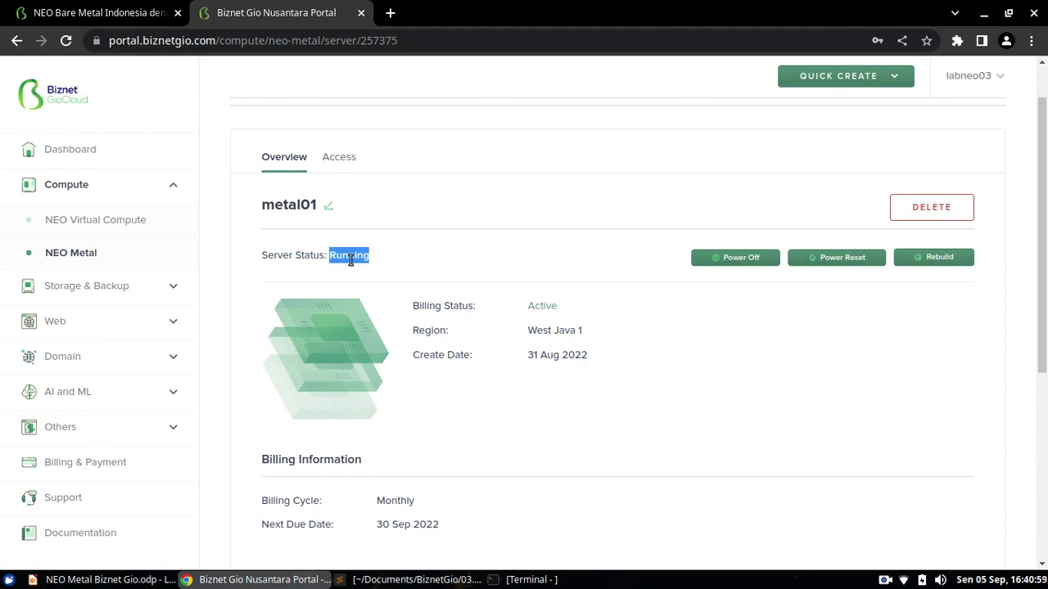
click(390, 258)
Examine metal01's billing information, hardware specification and network addresses in its overview
drag(1045, 273, 1046, 321)
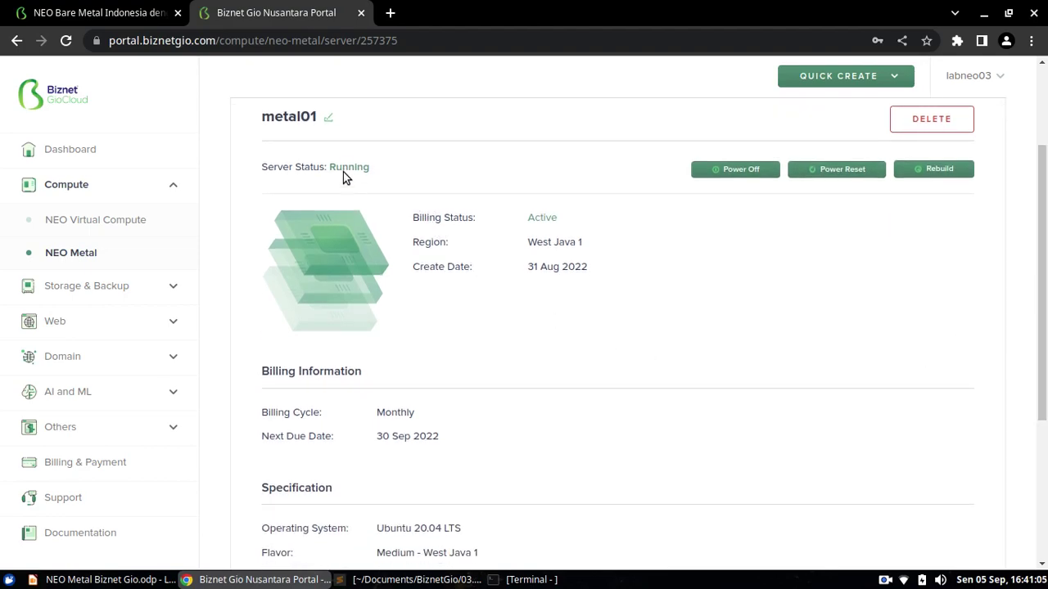
scroll(573, 491, down, 5)
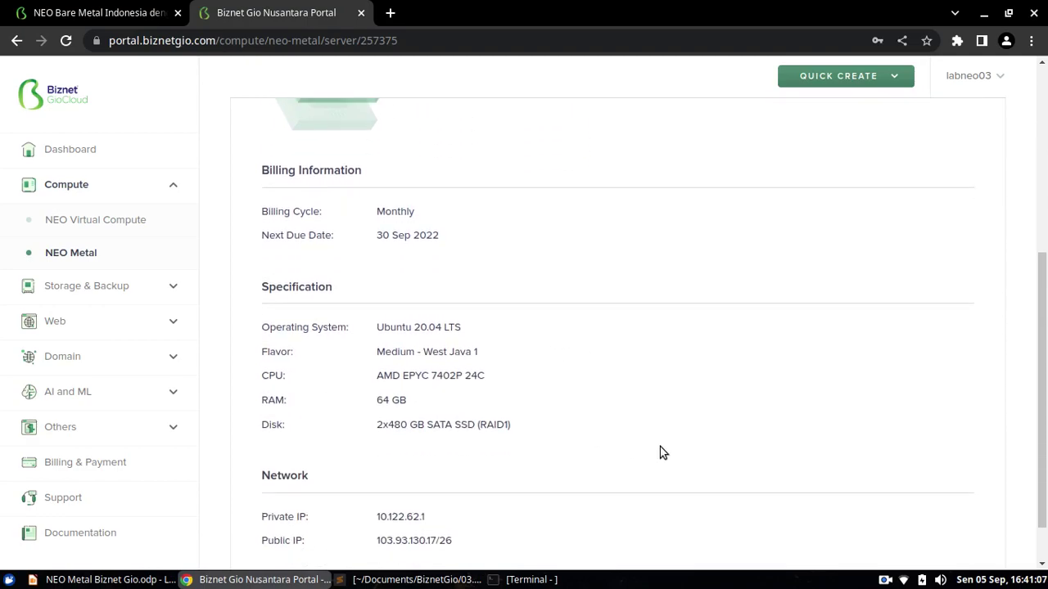
drag(376, 487, 443, 492)
click(471, 491)
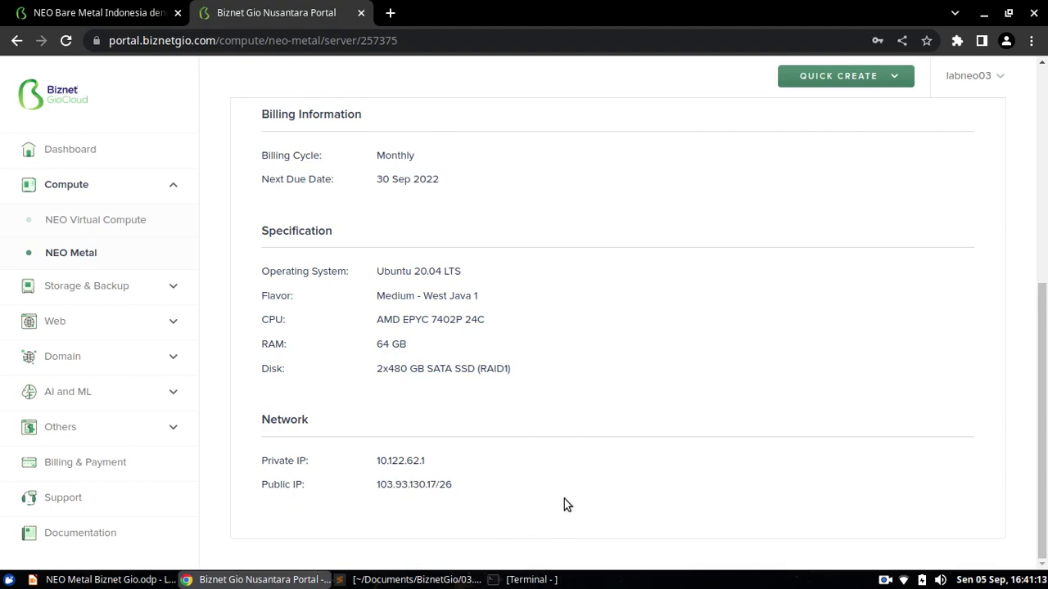
scroll(602, 501, up, 3)
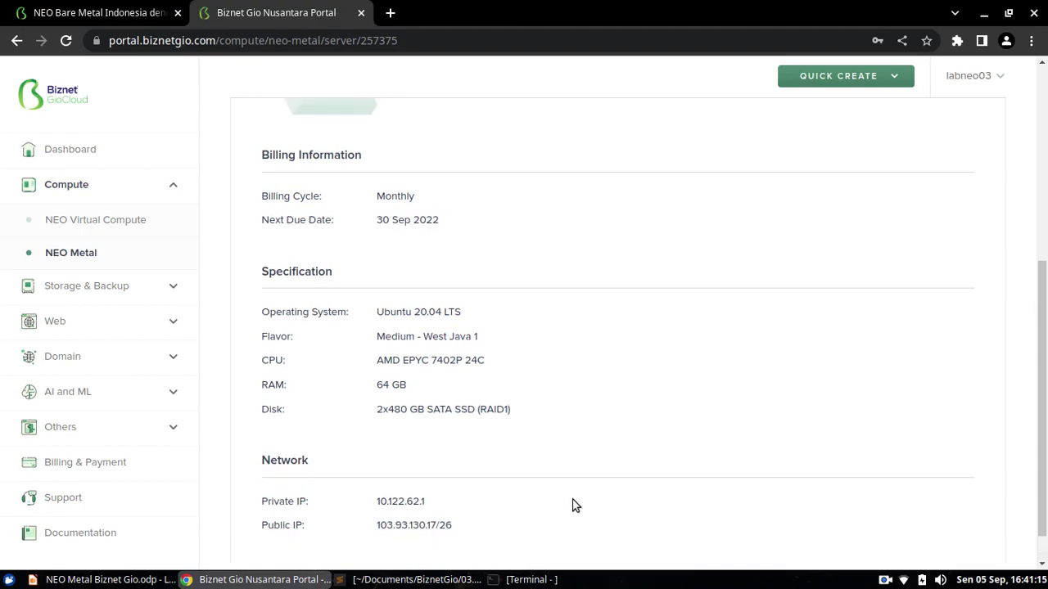
scroll(590, 492, up, 6)
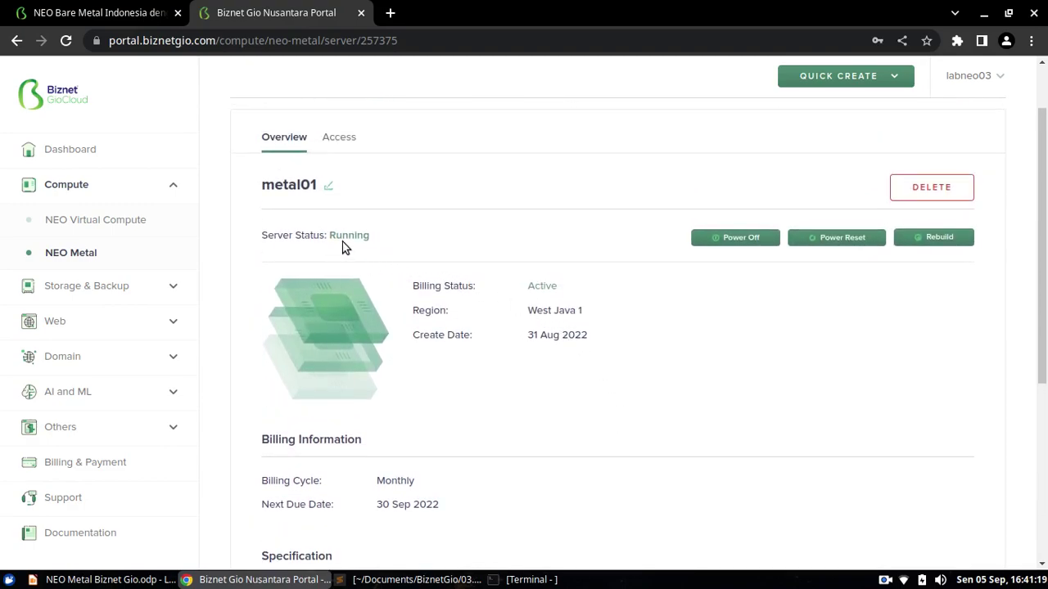
scroll(492, 299, down, 7)
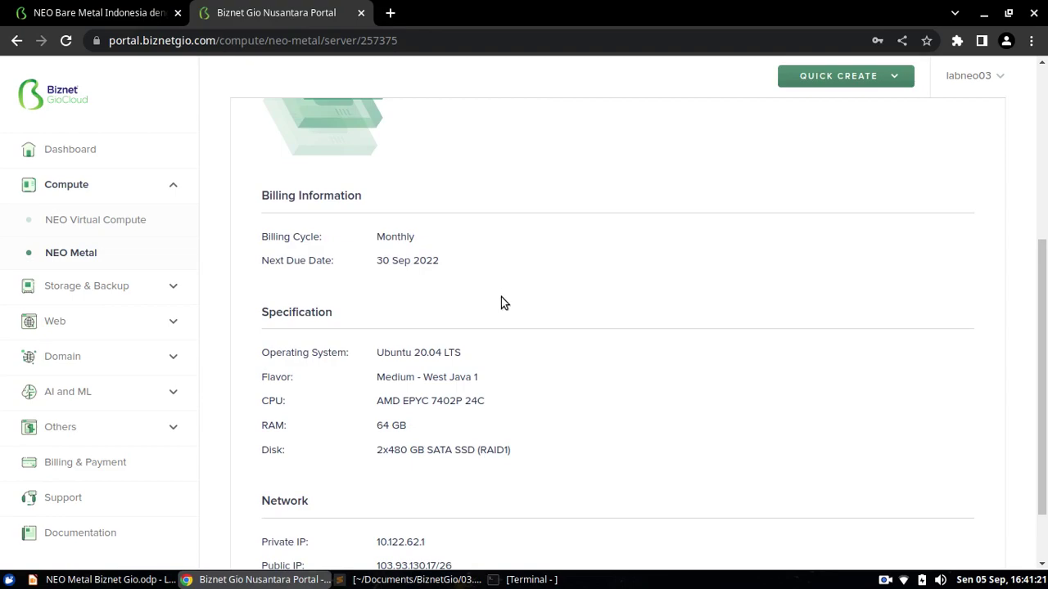
scroll(502, 303, down, 2)
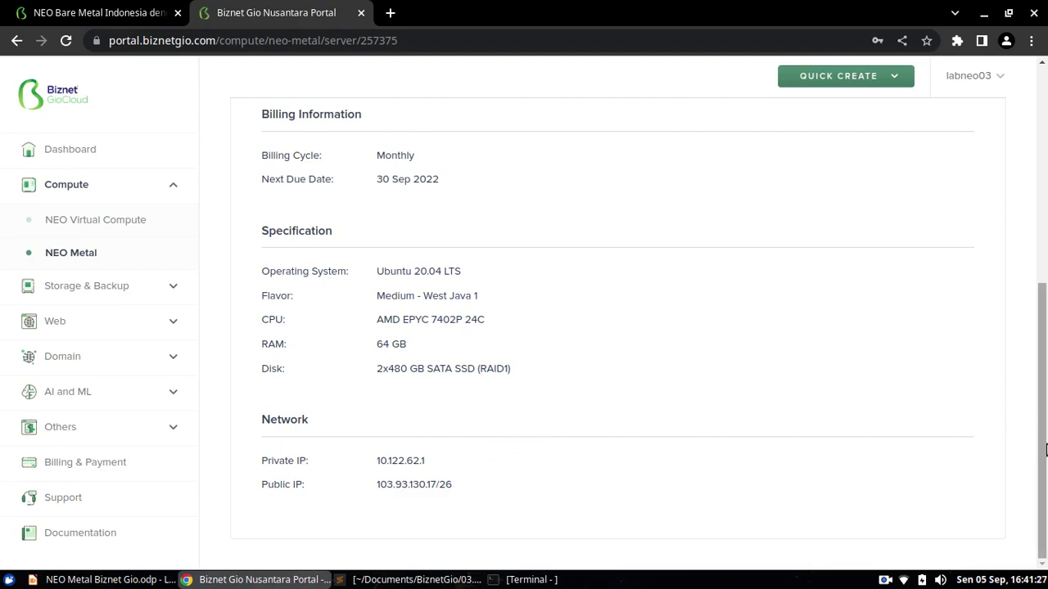
drag(1033, 414, 1045, 229)
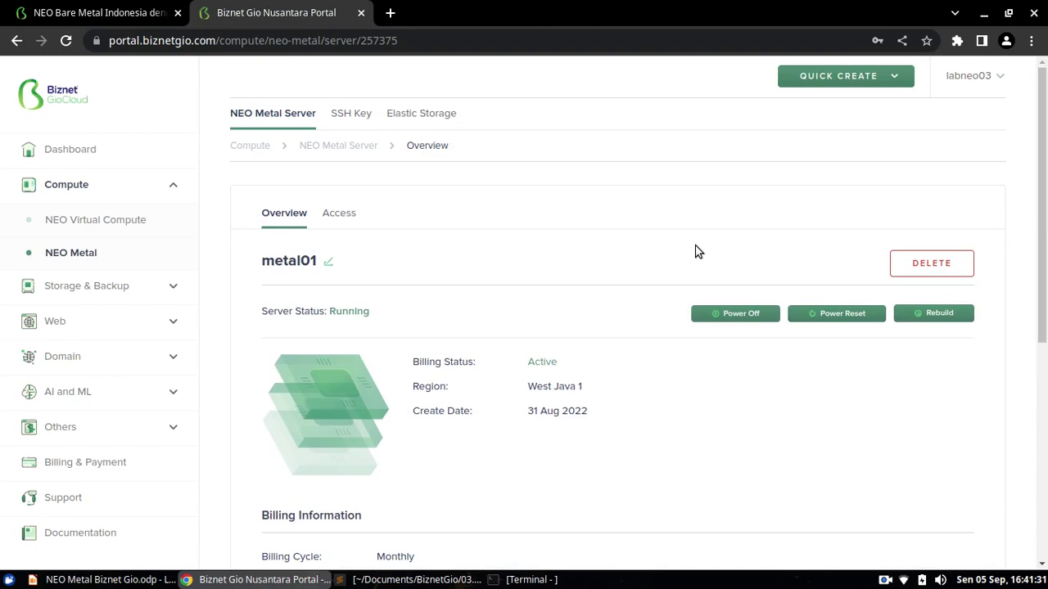
drag(1045, 205, 1040, 177)
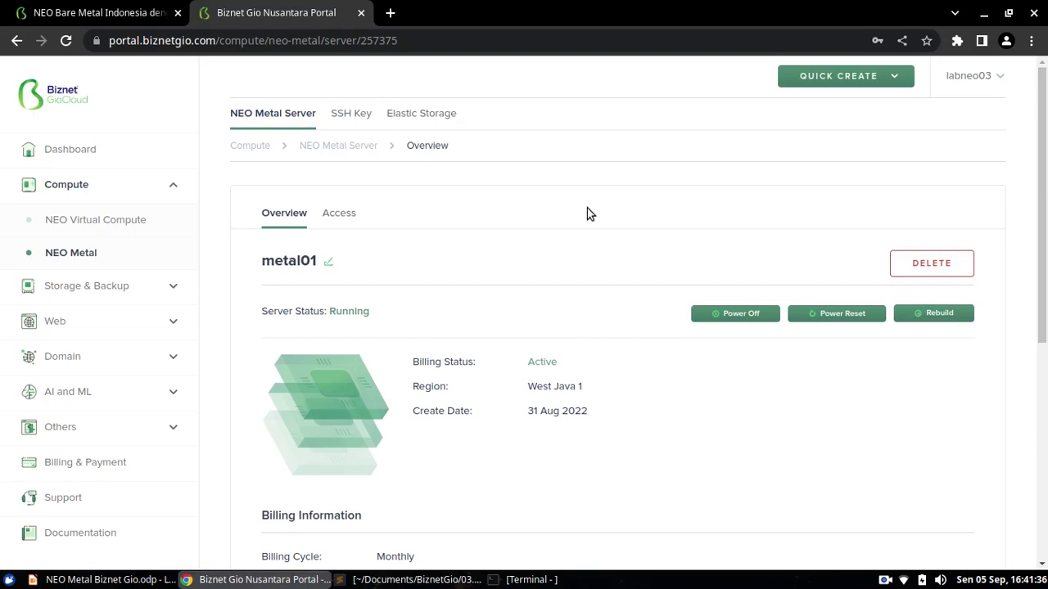
Open metal01's access details and check the SSH key name, private IP, public IP and SSH username
click(339, 215)
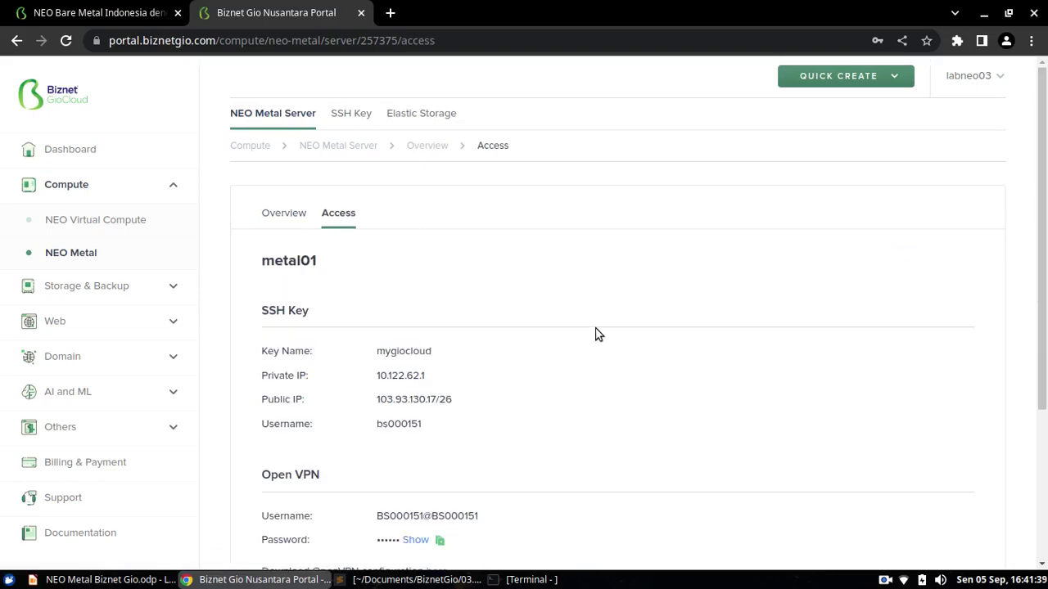
drag(1040, 241, 1046, 339)
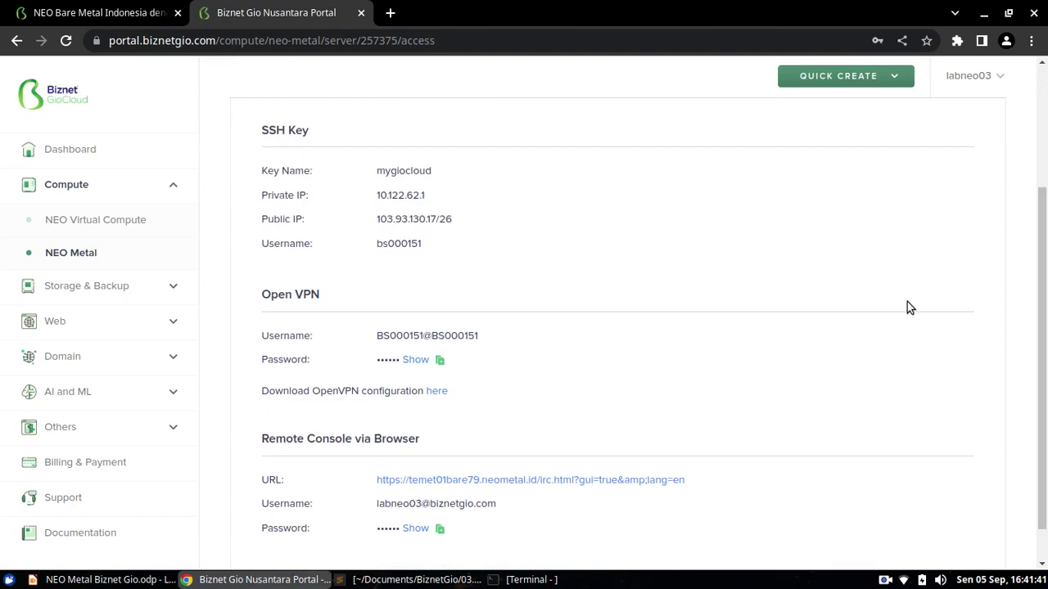
double_click(393, 171)
click(443, 167)
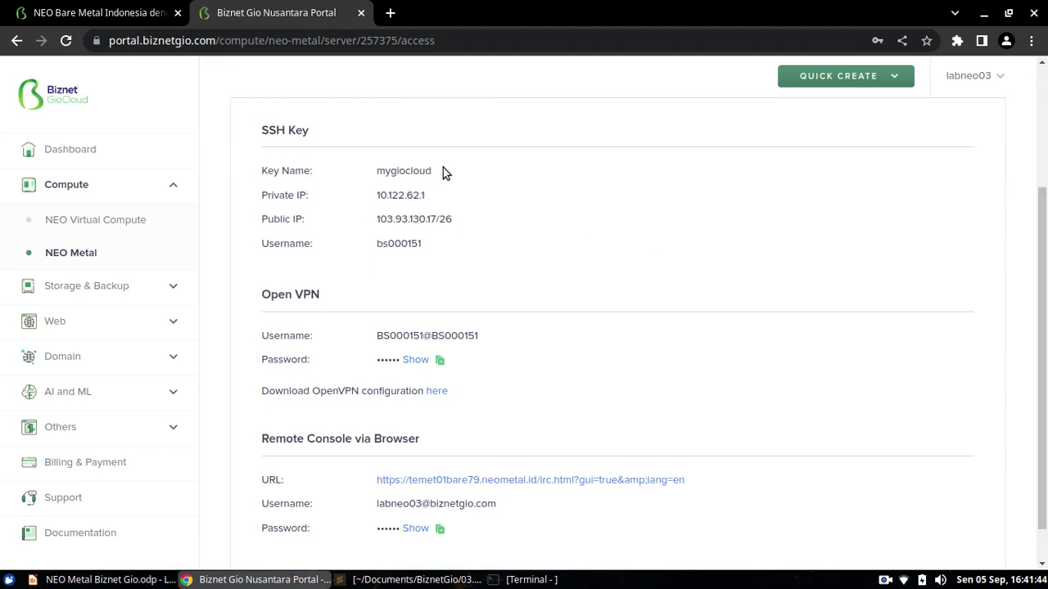
double_click(412, 195)
double_click(412, 219)
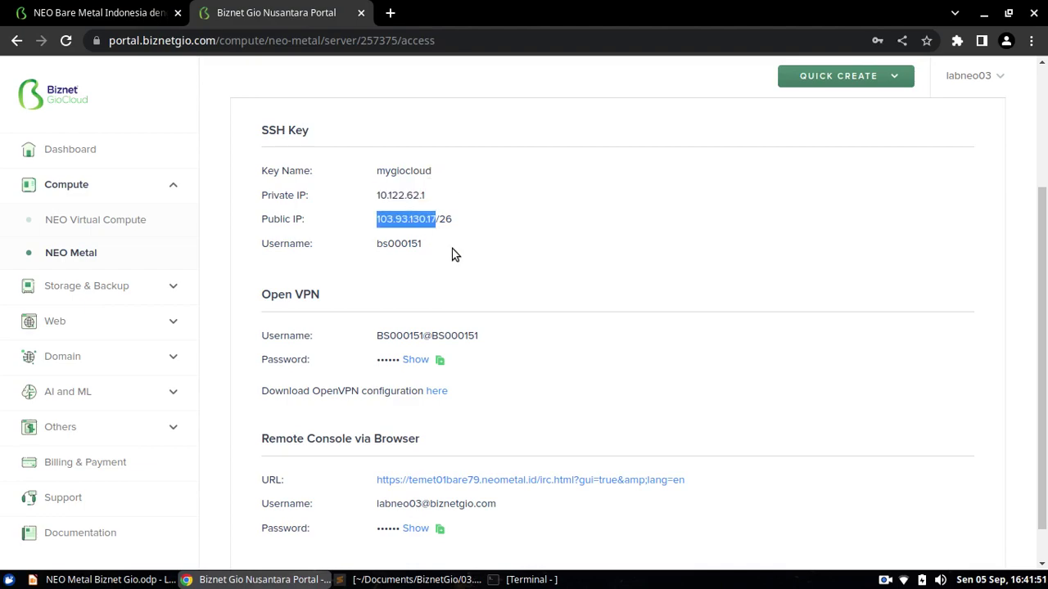
click(433, 250)
double_click(400, 243)
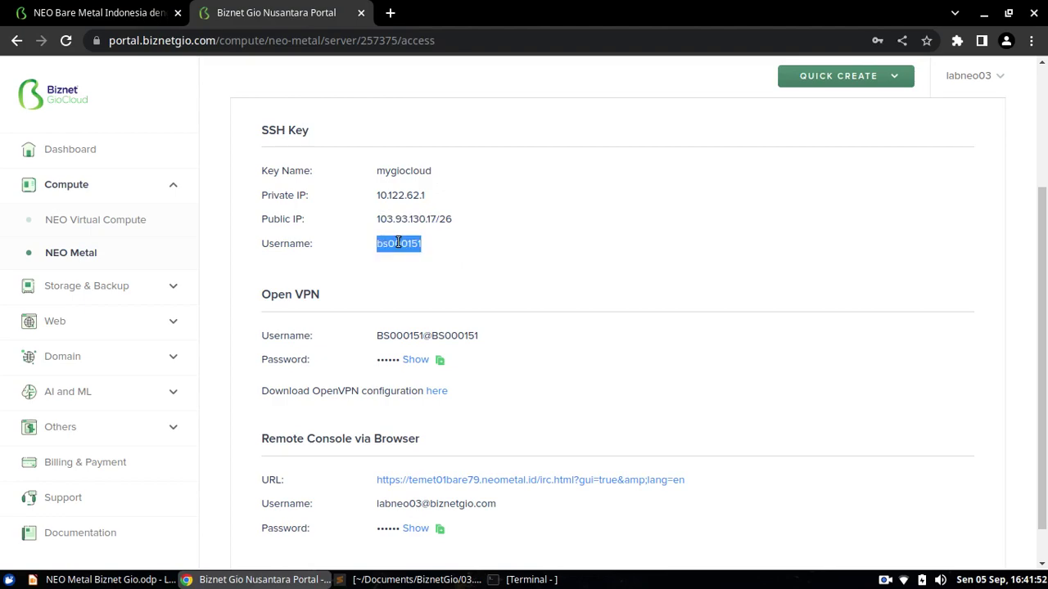
click(441, 254)
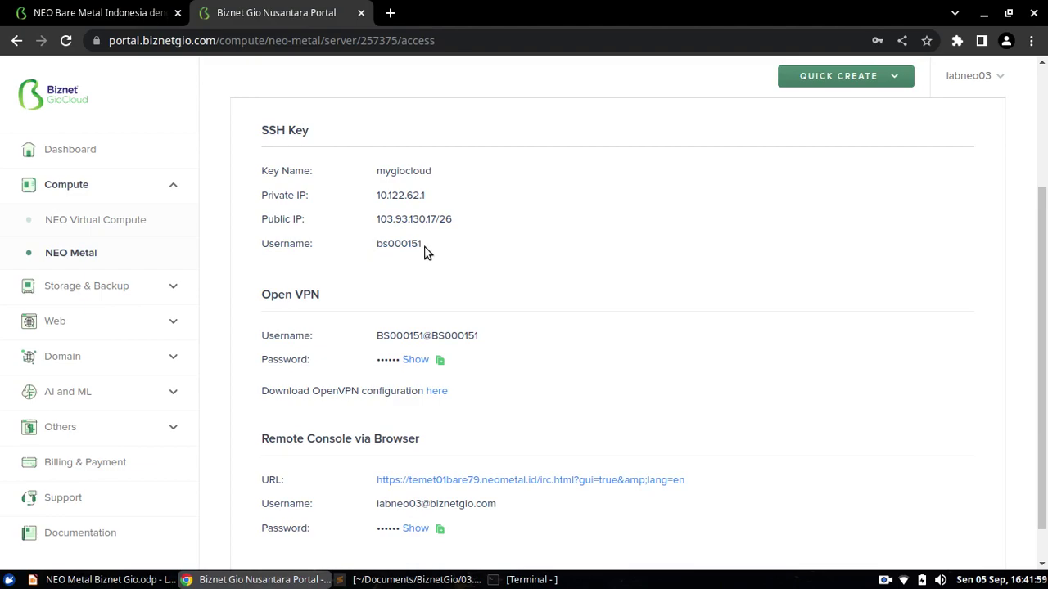
Review the Open VPN and browser remote console access information for metal01
scroll(361, 175, up, 3)
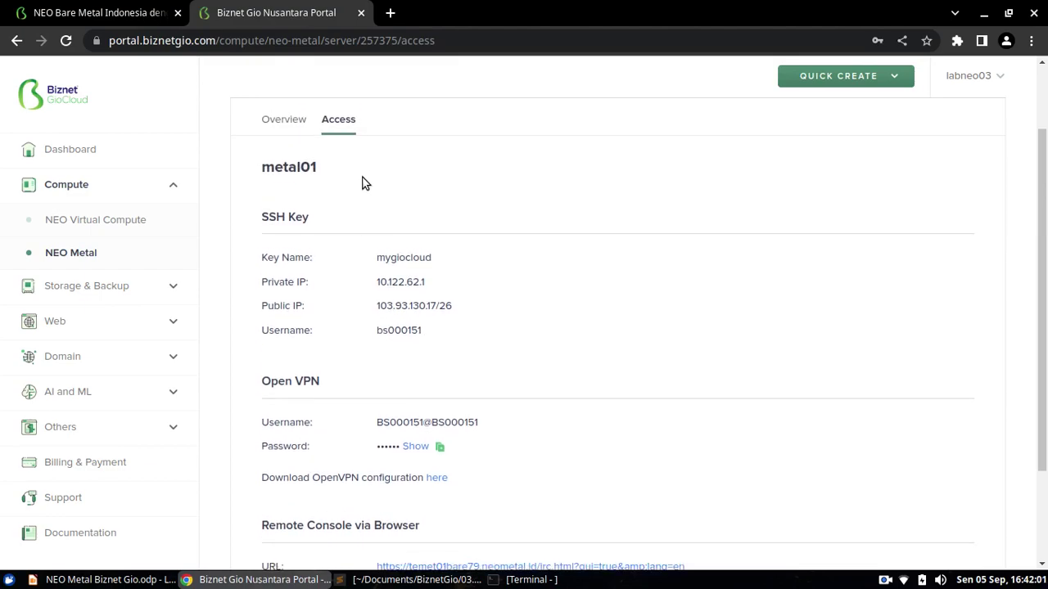
scroll(464, 284, down, 4)
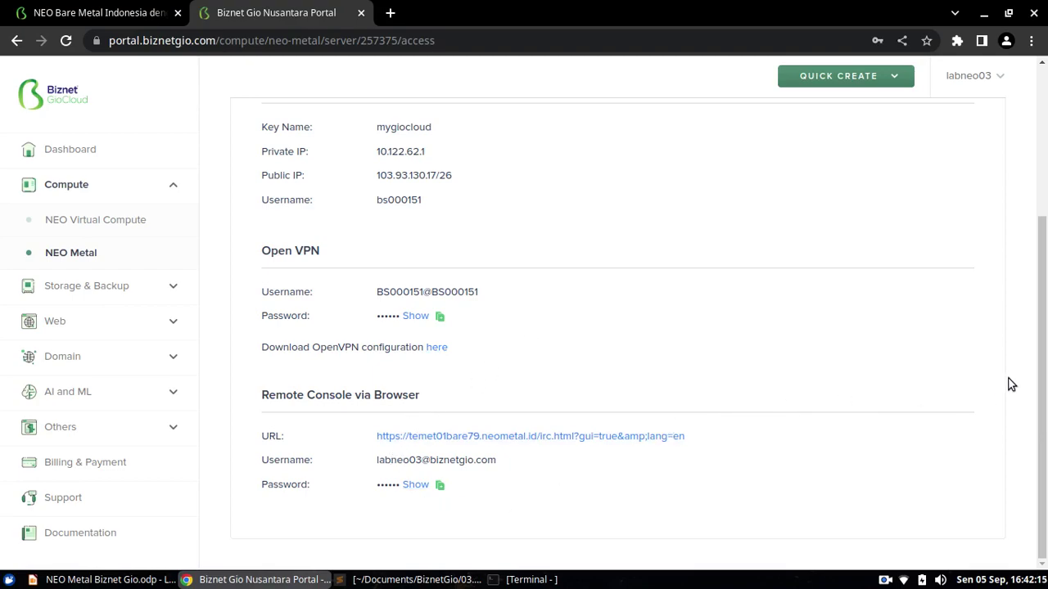
drag(1044, 381, 1045, 229)
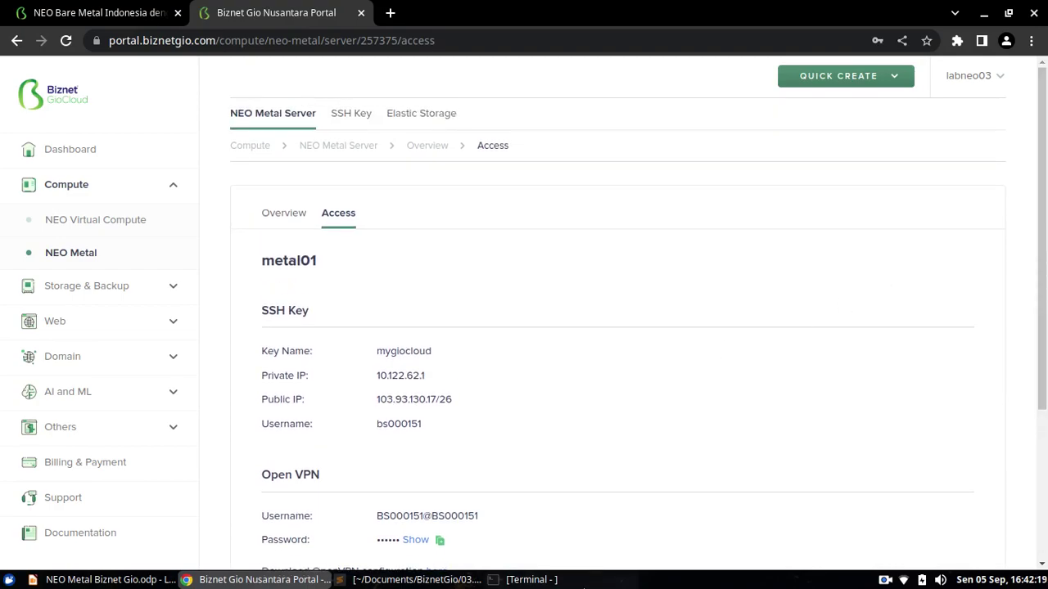
Switch to the terminal, recall the earlier ssh command with mygiocloud.pem, check its key file and server address, and clear it
click(530, 582)
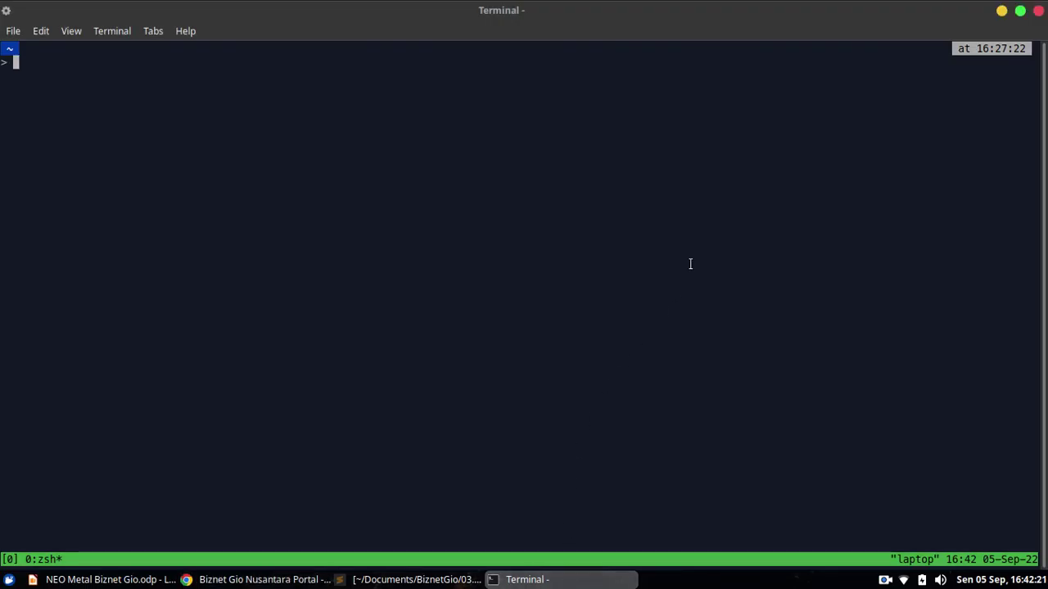
text(ssh)
key(Up)
key(Up)
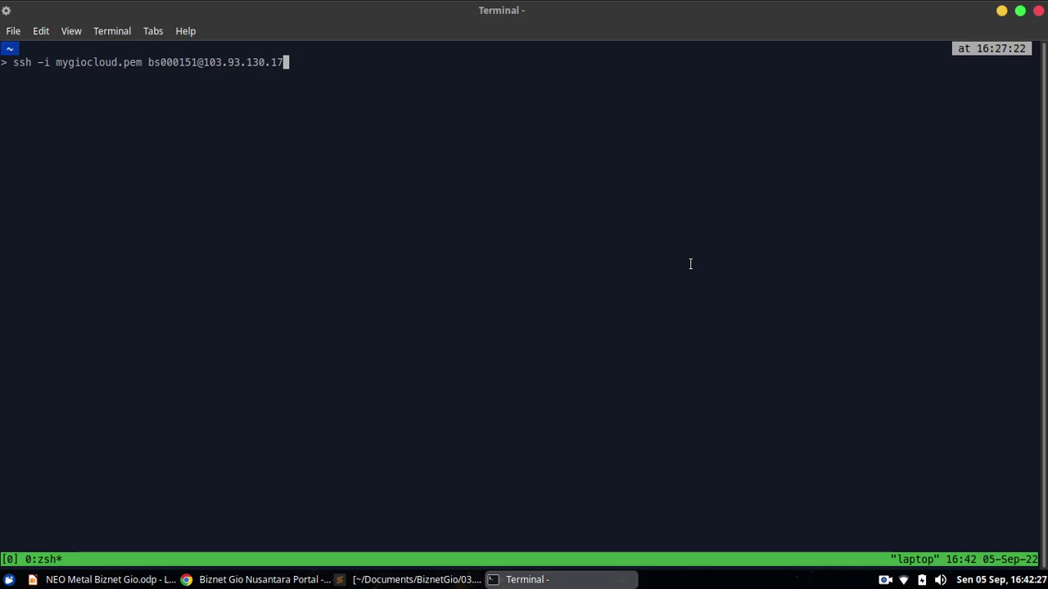
double_click(87, 63)
drag(196, 63, 287, 65)
click(202, 68)
click(288, 66)
key(ctrl+u)
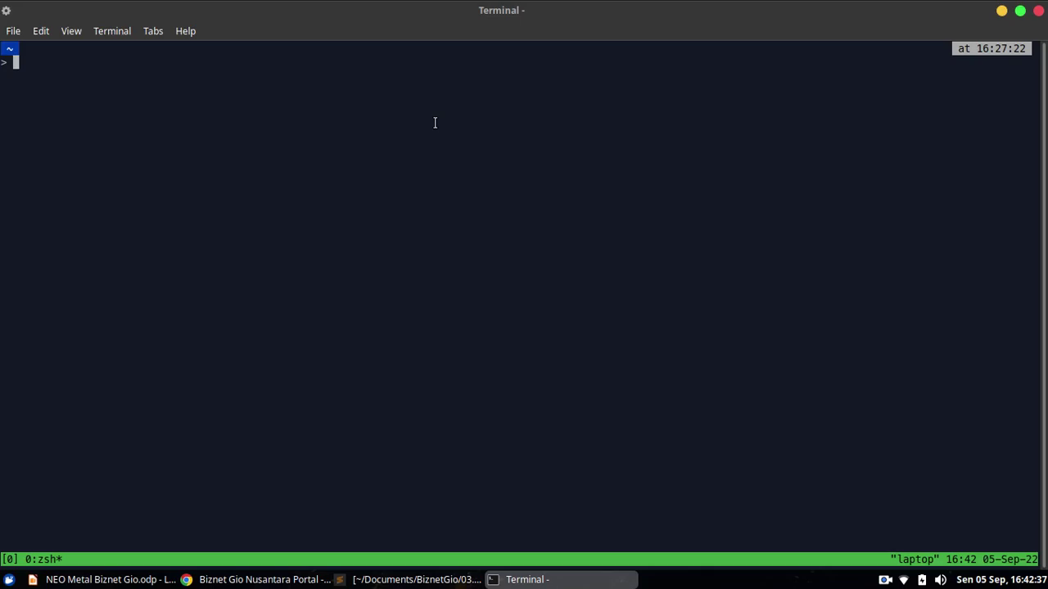
Enlarge the terminal text and set the permissions of mygiocloud.pem to 755
key(ctrl+plus)
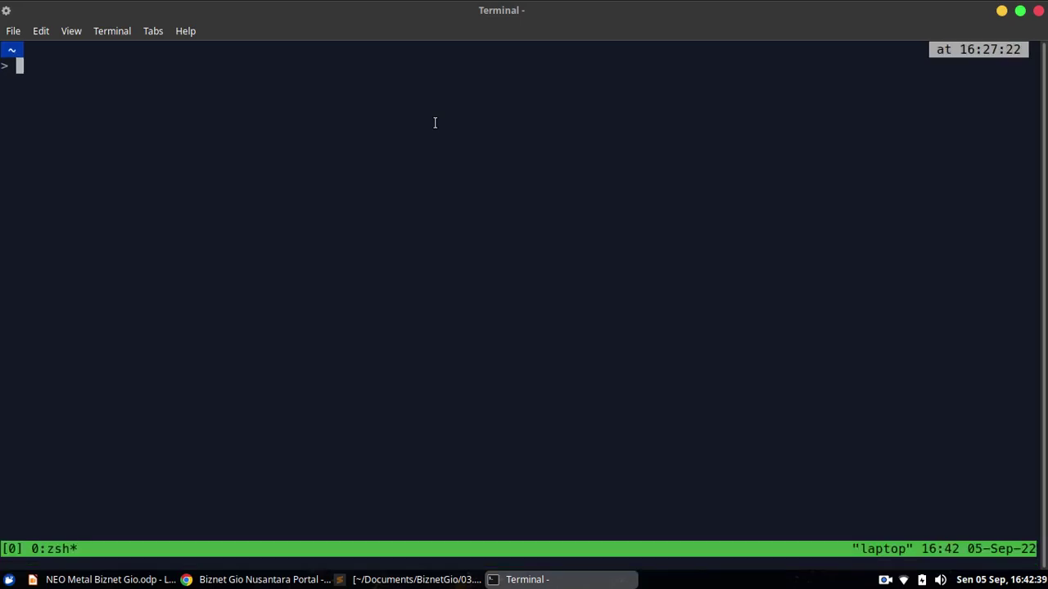
text(chmod 755 mygiocloud.pem)
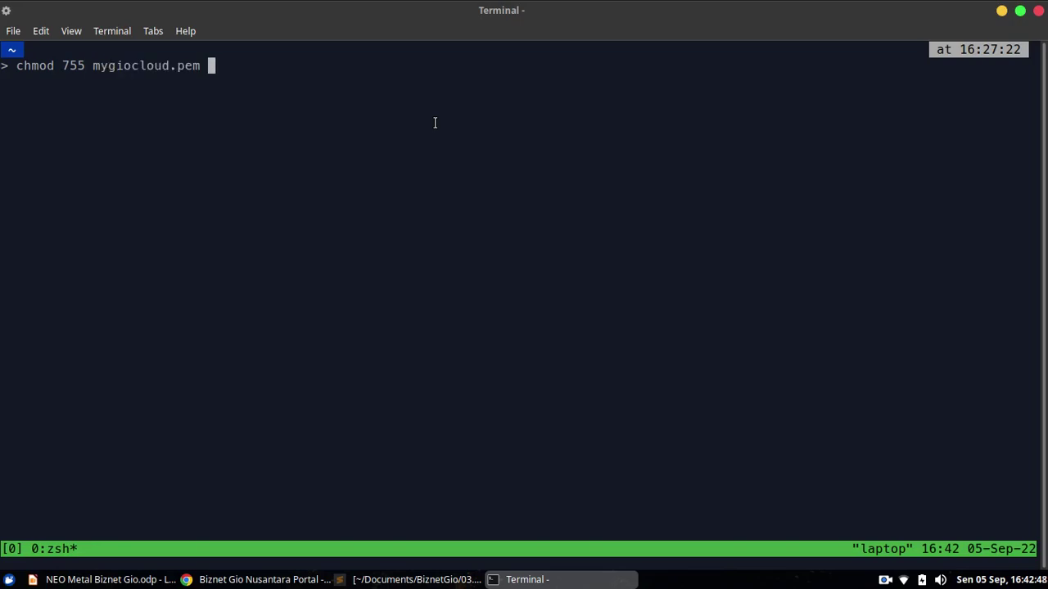
key(Return)
Try to connect over SSH to 103.93.130.17 as the server's user with mygiocloud.pem and read the response
text(s)
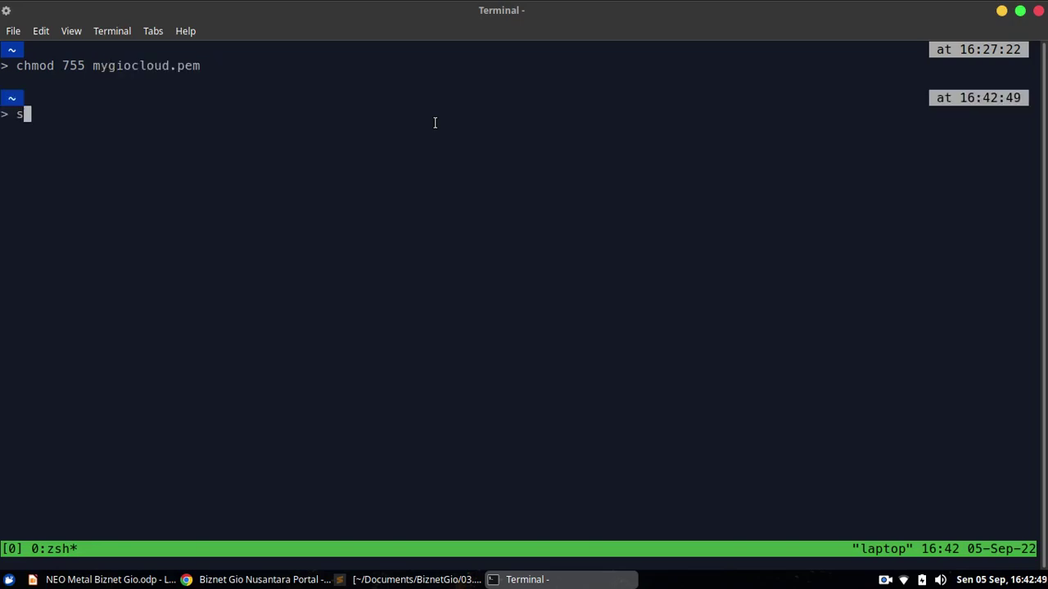
text(sh -i mygiocloud.pem bs000151@103.93.130.17)
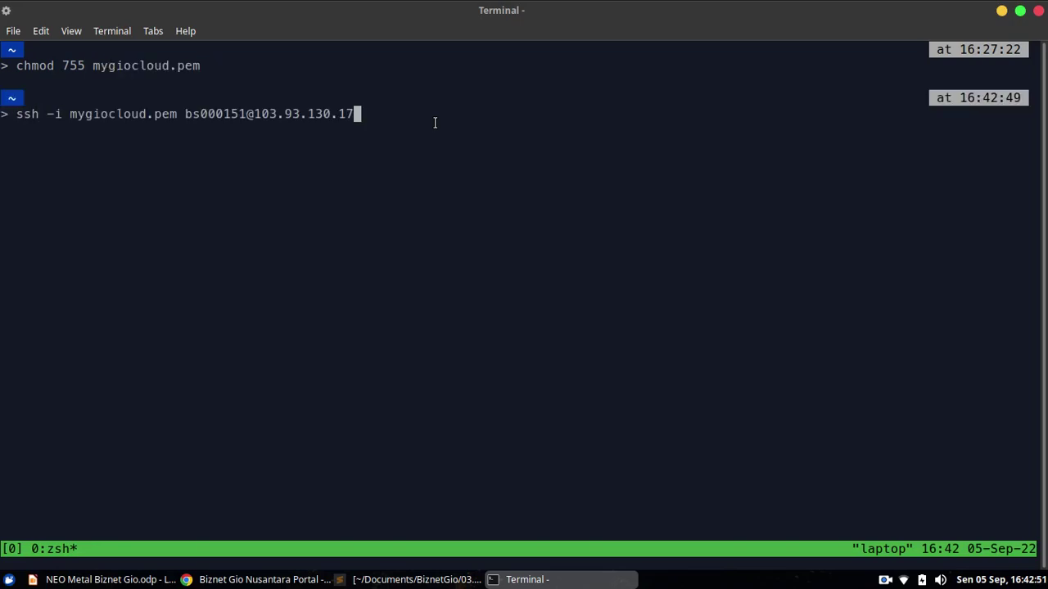
key(Return)
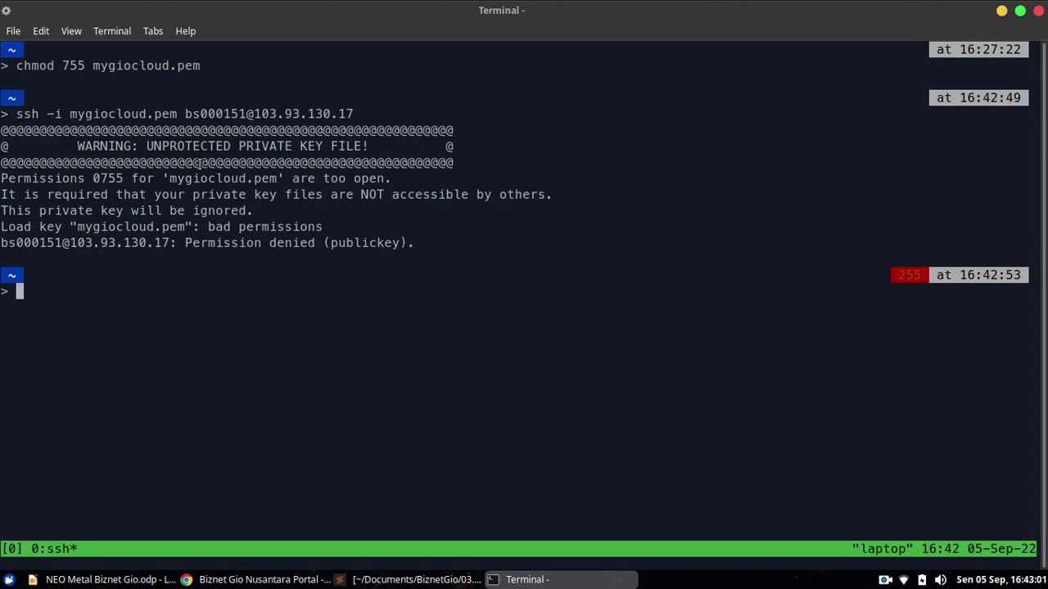
double_click(163, 145)
click(183, 149)
Set the permissions of mygiocloud.pem to 600 with chmod
text(chmod )
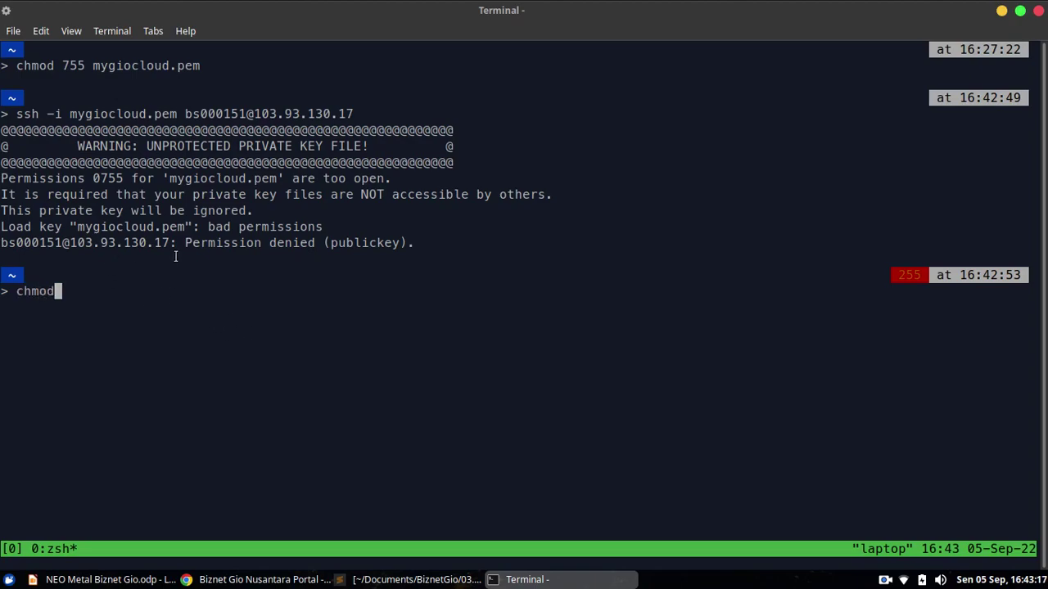
text(600 myg)
key(Tab)
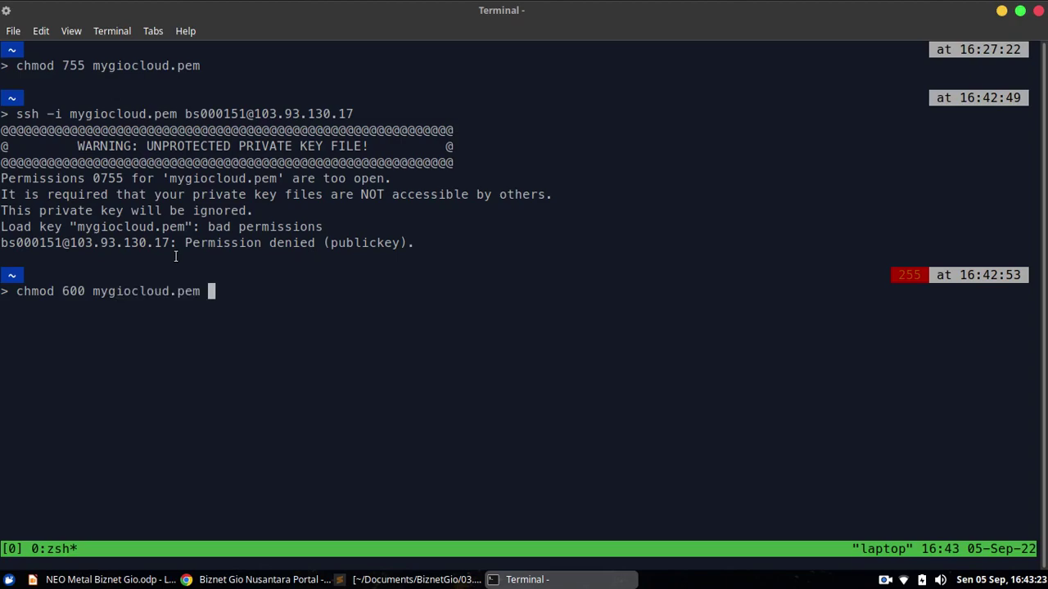
key(Return)
Connect over SSH to 103.93.130.17 as the server's user with the mygiocloud.pem key
key(Up)
key(Up)
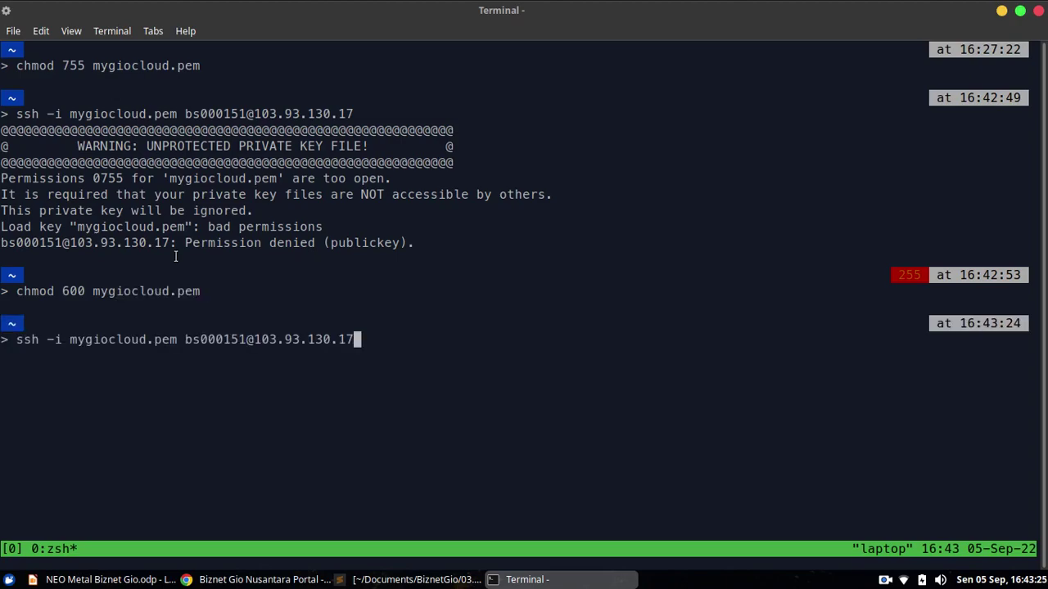
drag(254, 339, 349, 335)
key(Return)
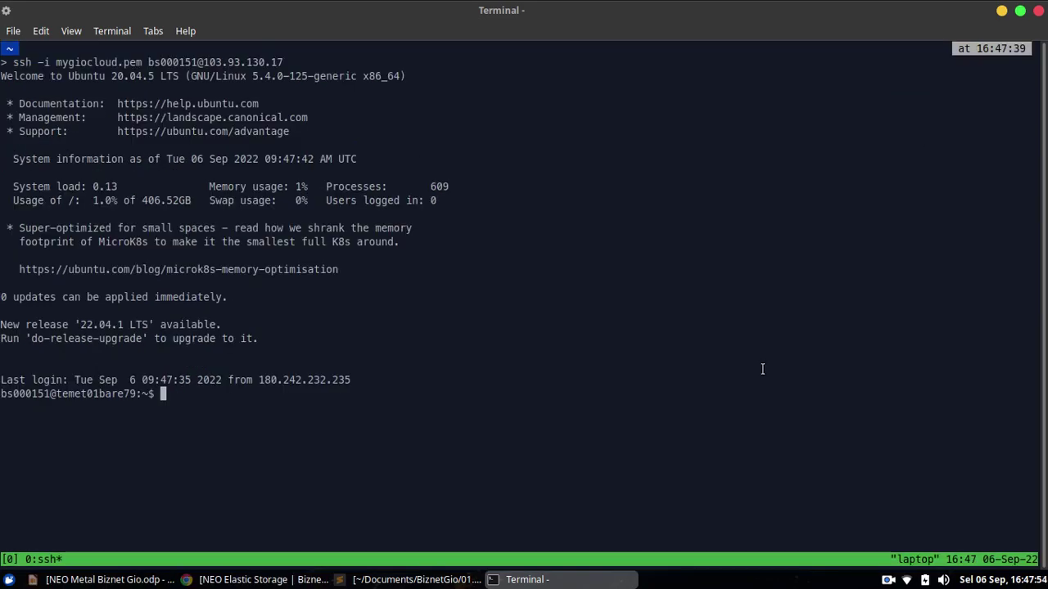
Open a root login shell on the server with sudo su -
text(sudo su )
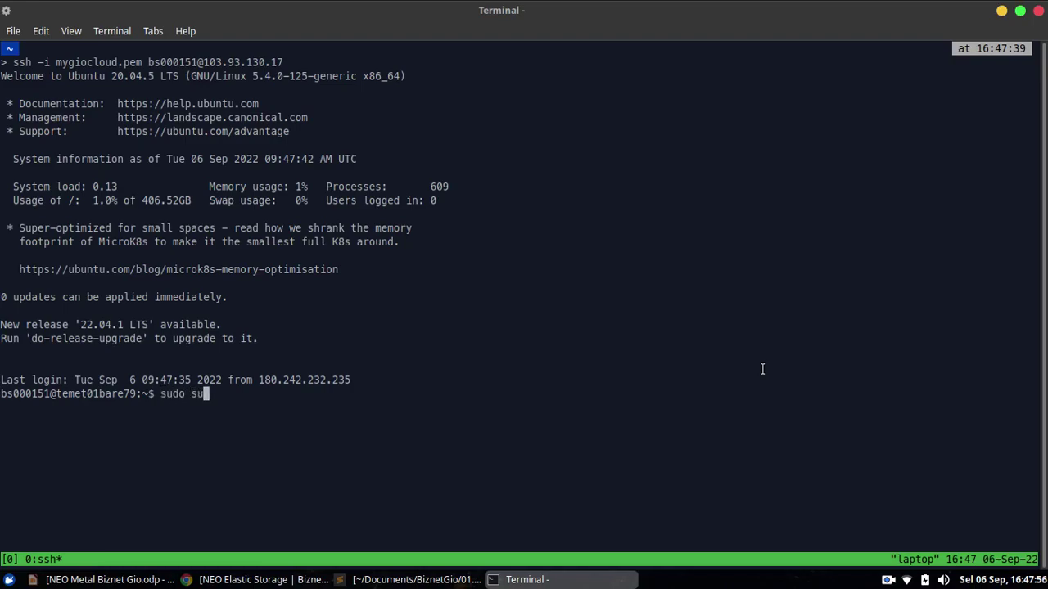
text(-)
key(Return)
List the server's disk usage with df -h and switch to the NEO Metal Biznet Gio.odp presentation
text(df -h)
key(Return)
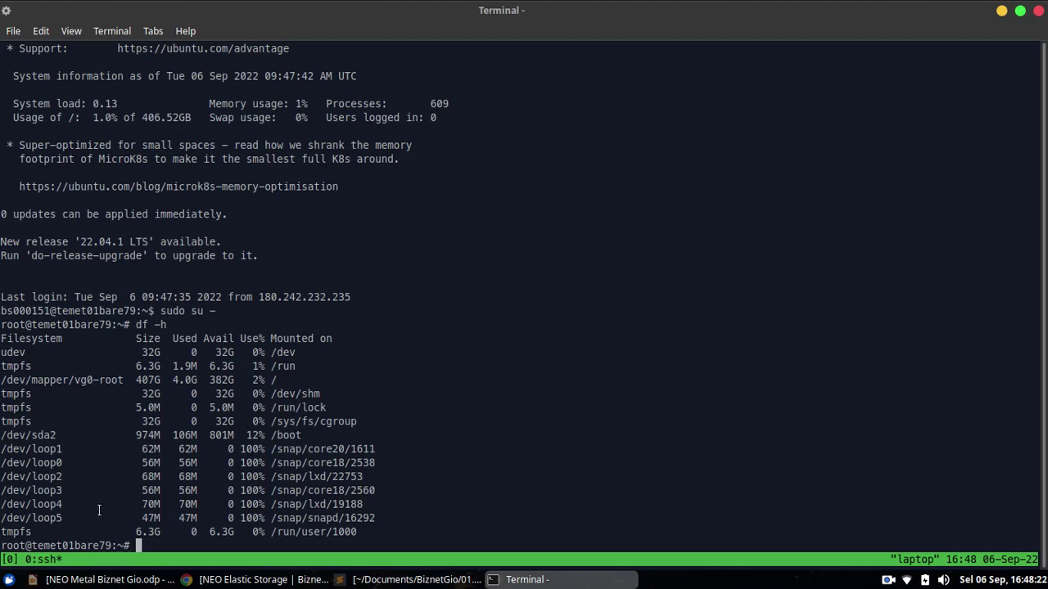
click(107, 580)
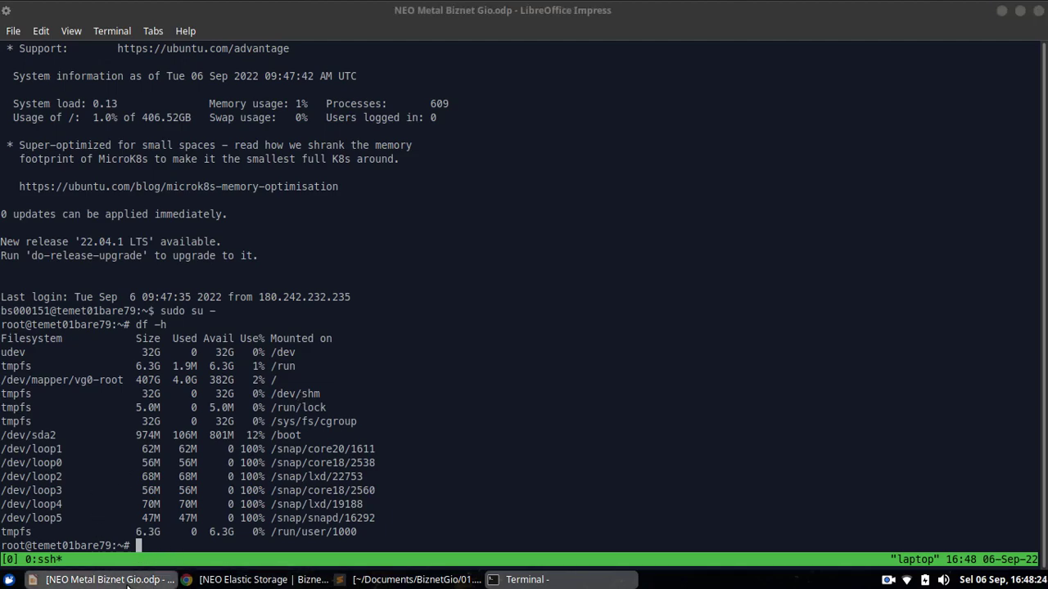
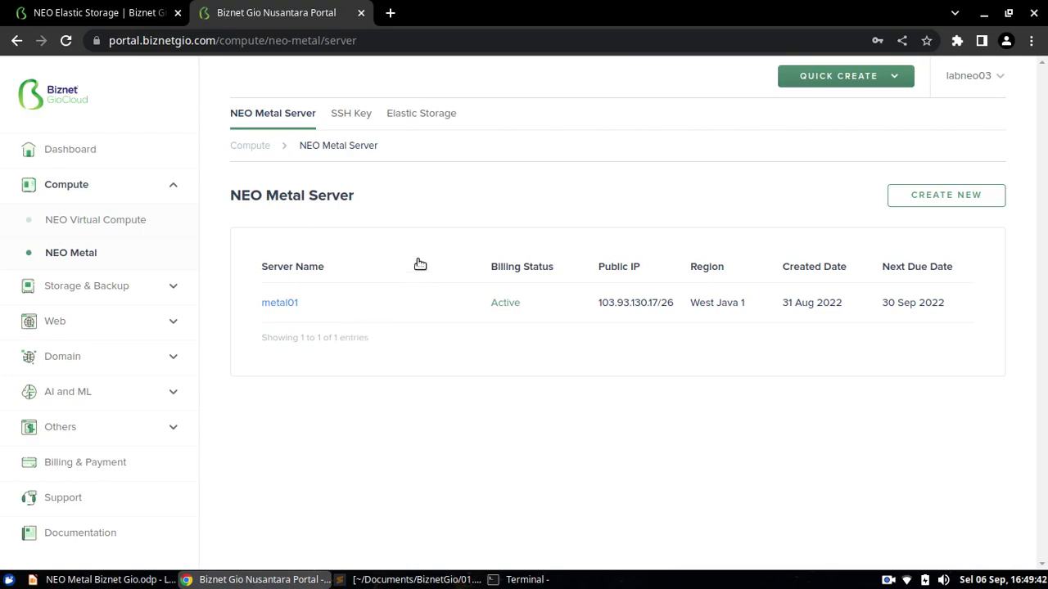
Start a new NEO Elastic Storage in the Biznet Gio portal's NEO Metal section and name it es02
click(431, 116)
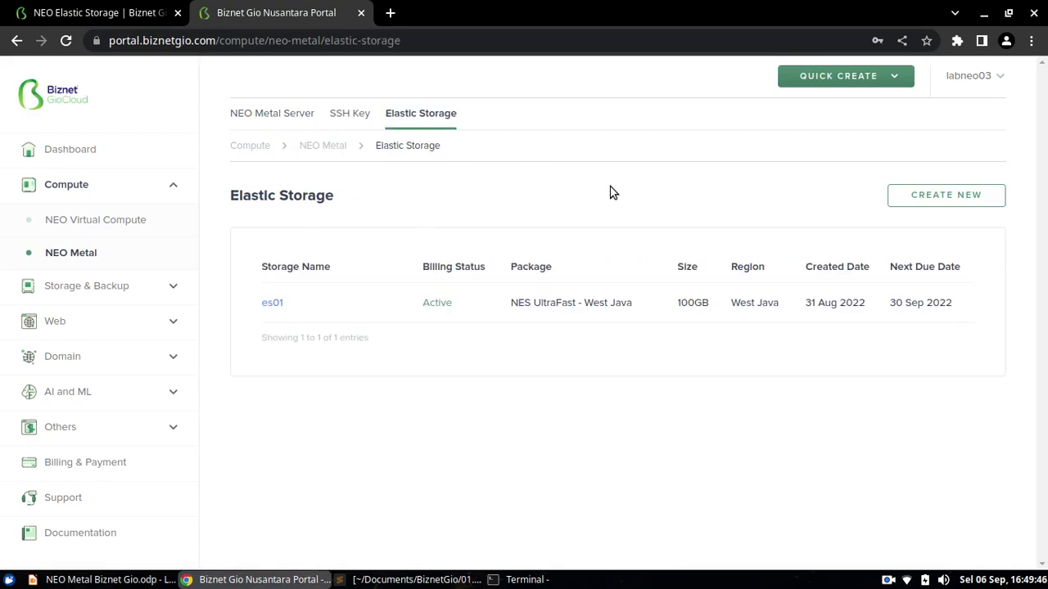
click(917, 197)
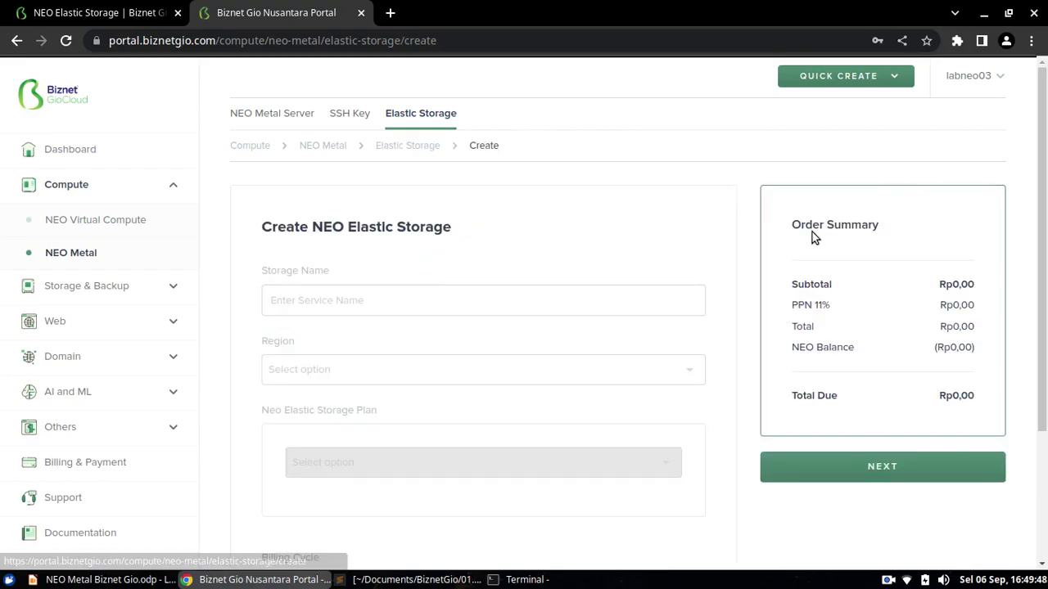
click(613, 304)
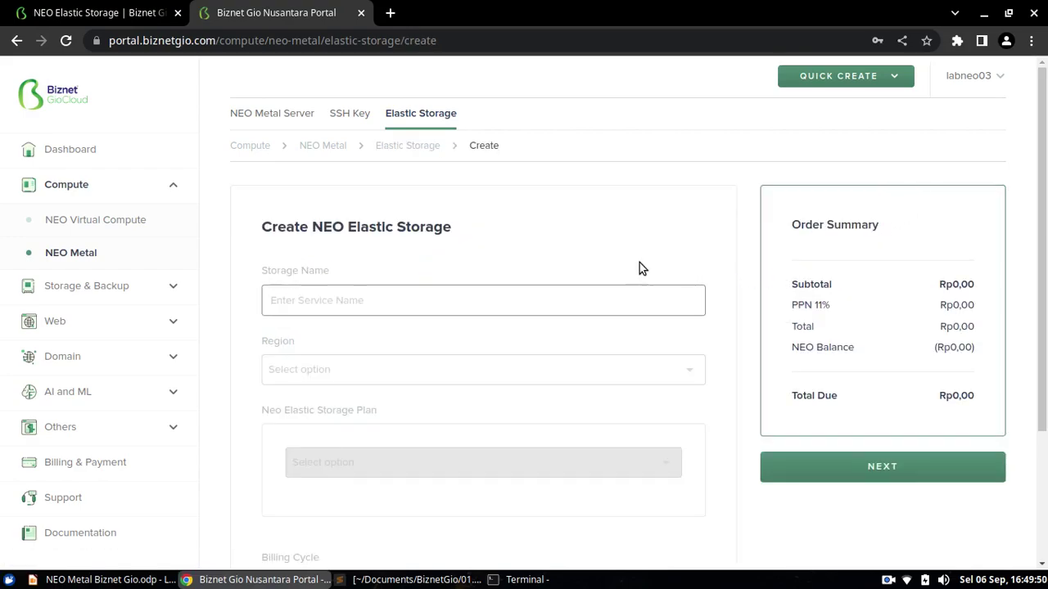
scroll(639, 263, down, 1)
text(es)
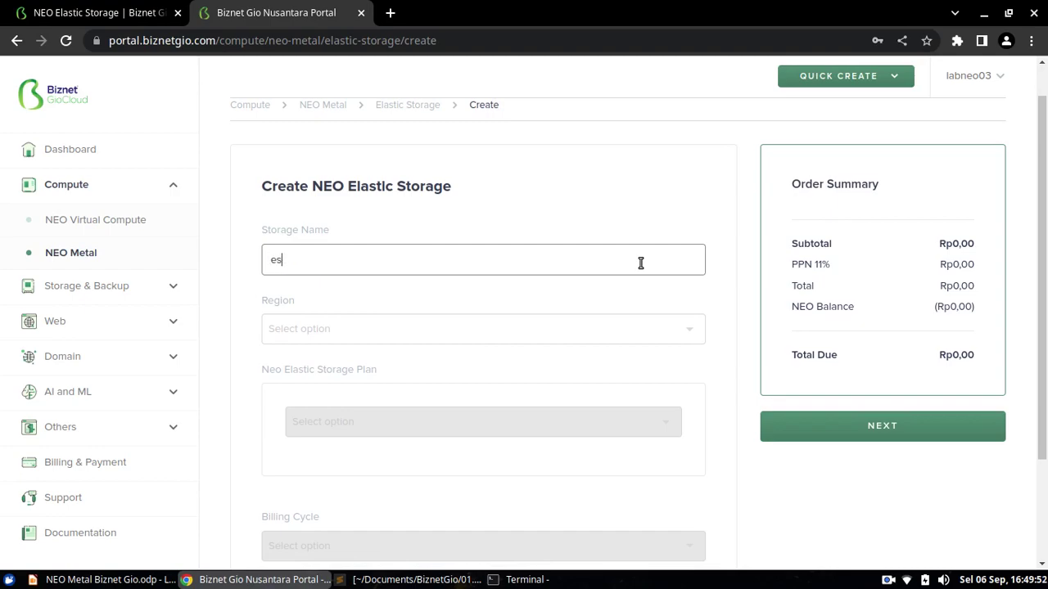
text(01)
Set the region of the new elastic storage to West Java
key(Tab)
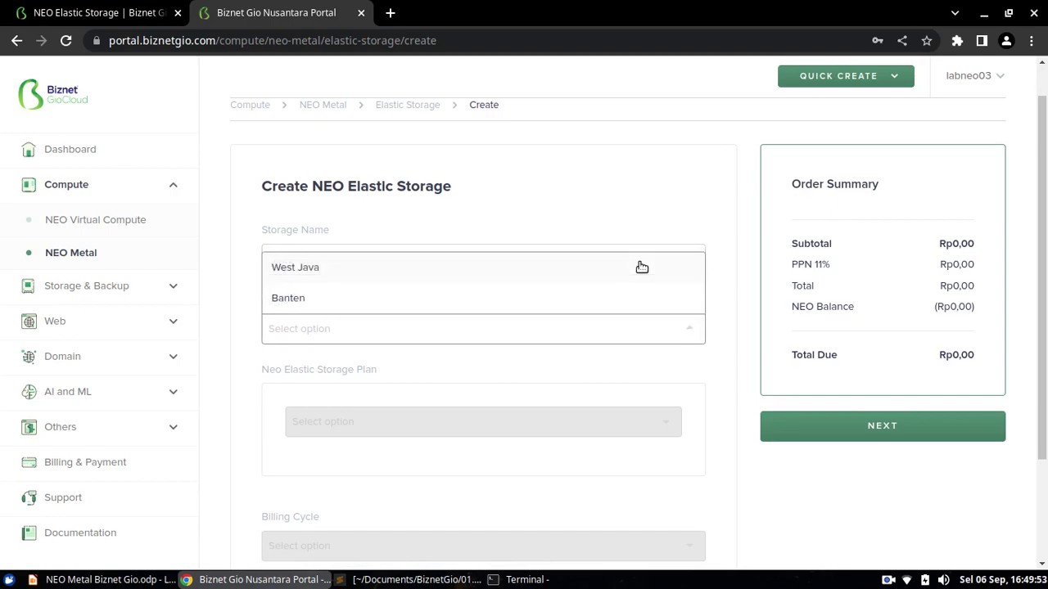
click(600, 271)
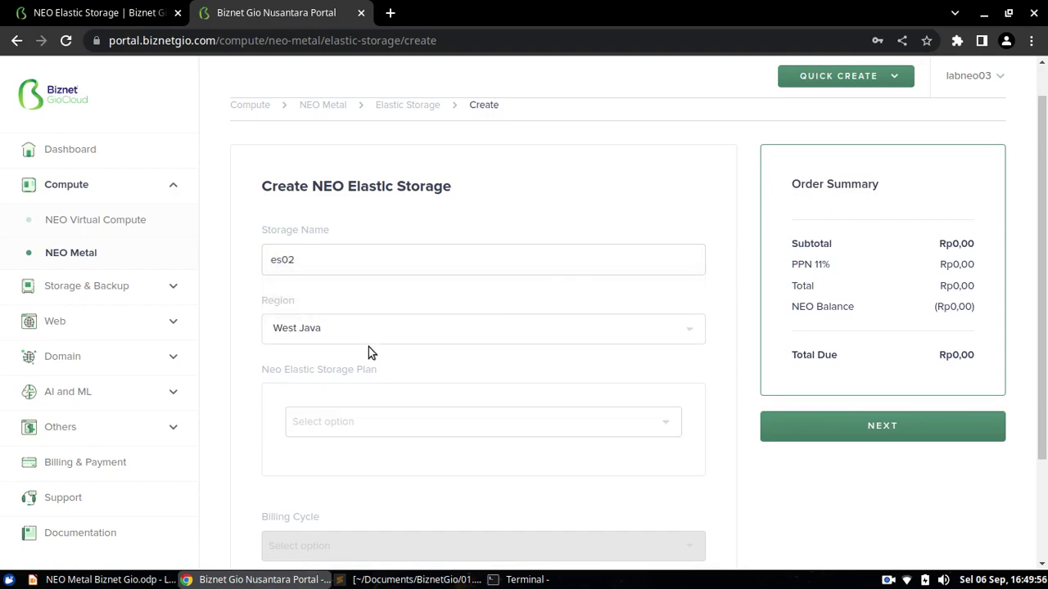
scroll(532, 336, down, 2)
scroll(532, 336, down, 1)
click(443, 191)
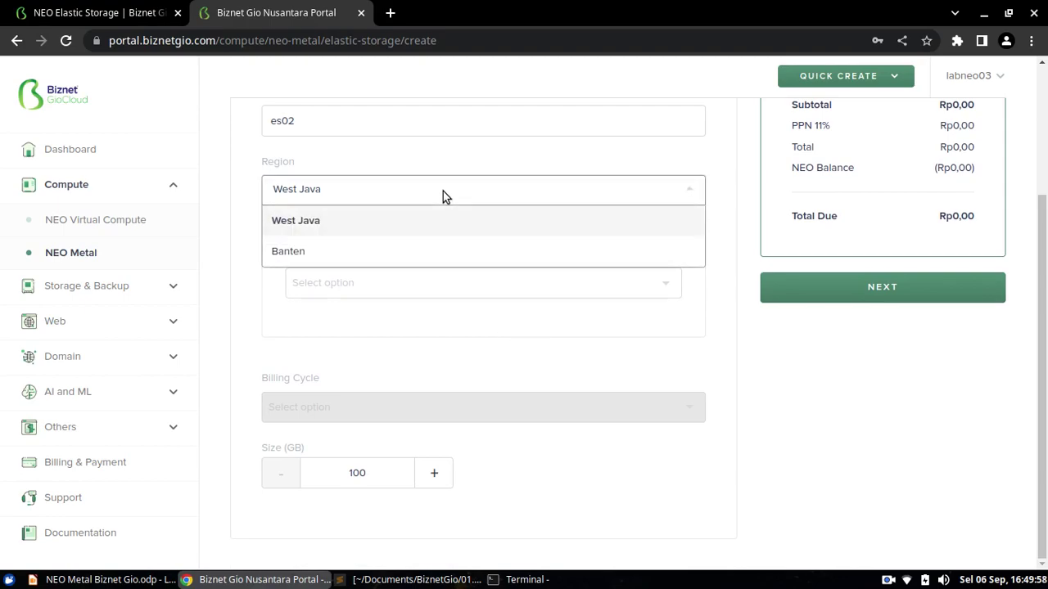
click(438, 211)
Check the NES Regular - West Java plan and select NES UltraFast - West Java as the storage plan
click(393, 286)
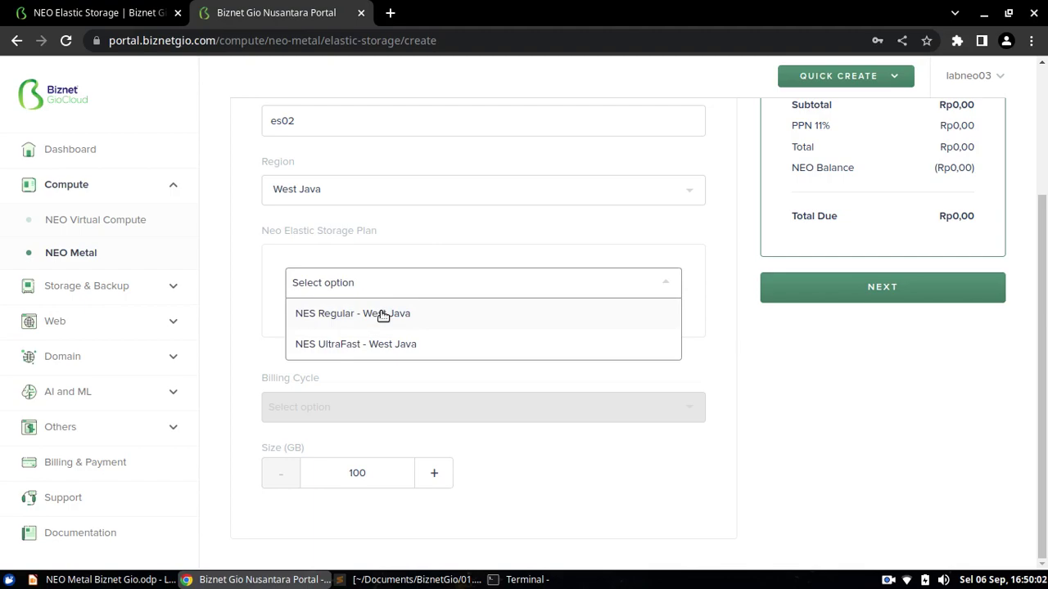
click(411, 313)
double_click(352, 334)
click(443, 293)
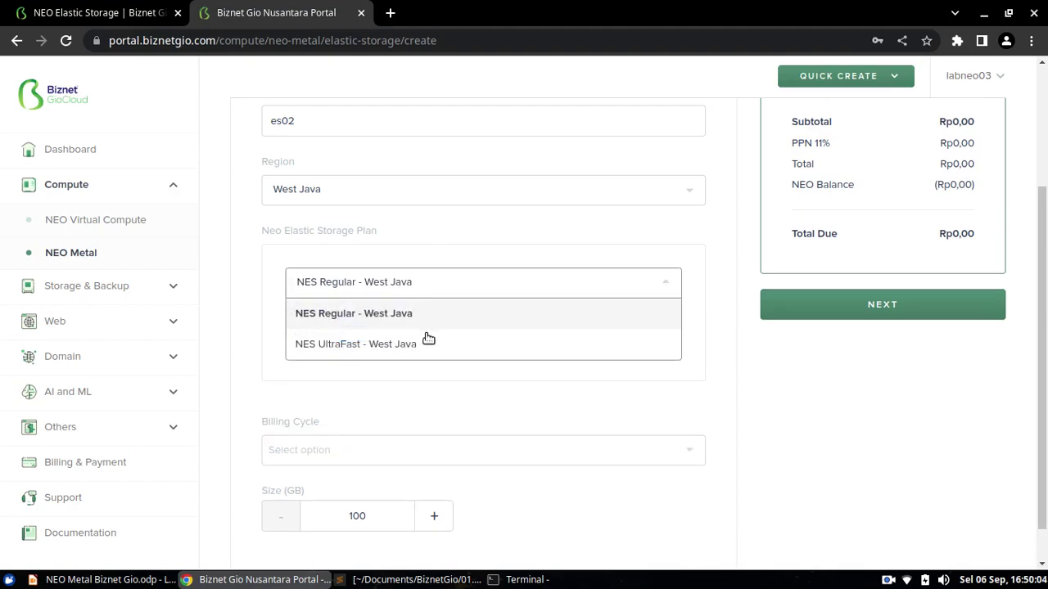
click(422, 347)
scroll(421, 348, down, 1)
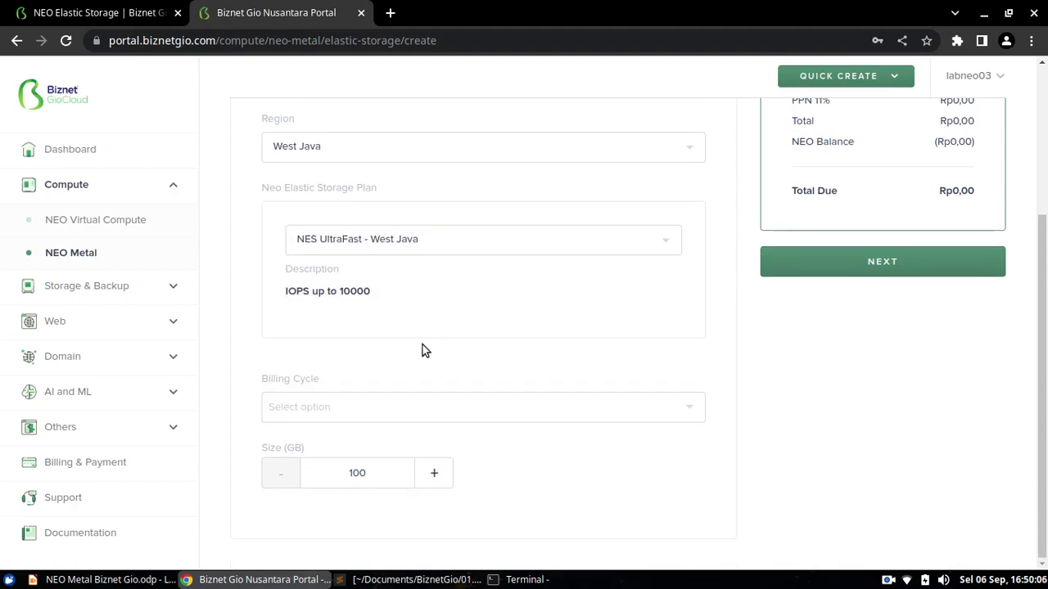
Set the billing cycle to Monthly and keep the storage size at 100 GB
click(457, 408)
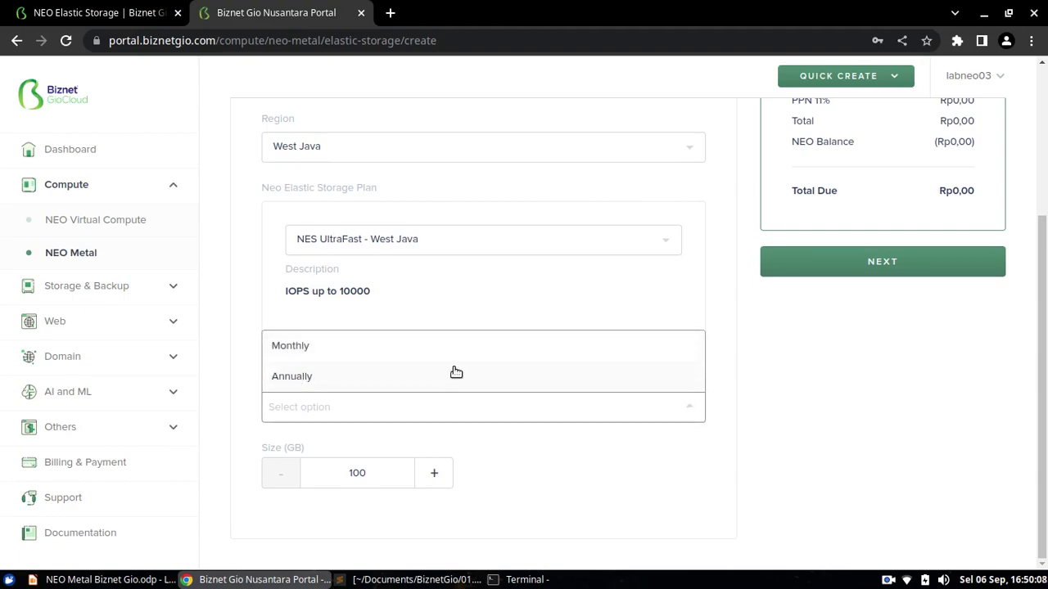
click(442, 345)
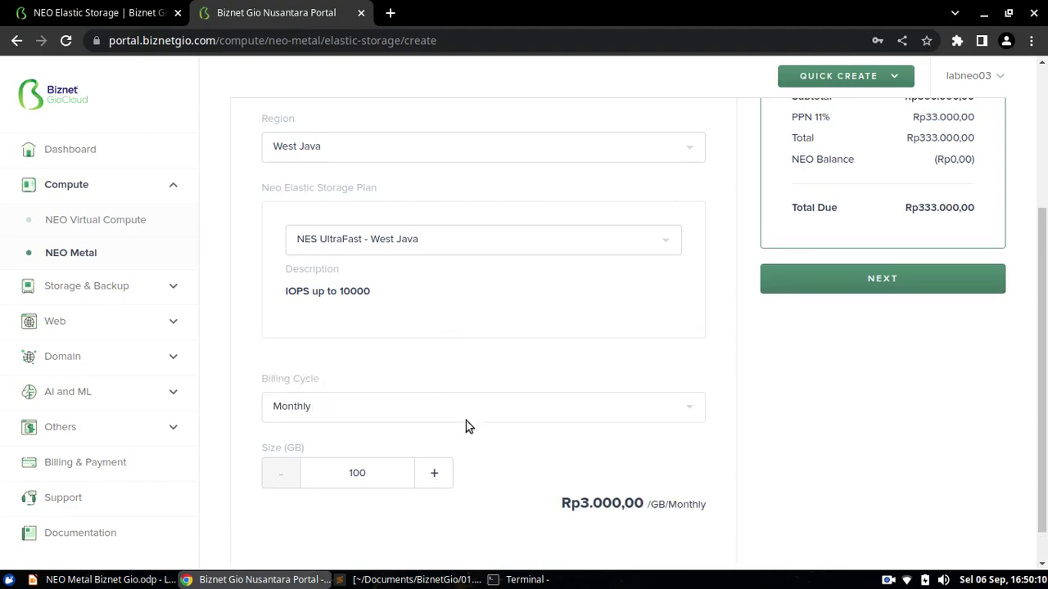
double_click(366, 475)
click(384, 470)
Proceed to the package details, review the order summary and payment method, and place the es02 storage order
scroll(1044, 348, up, 3)
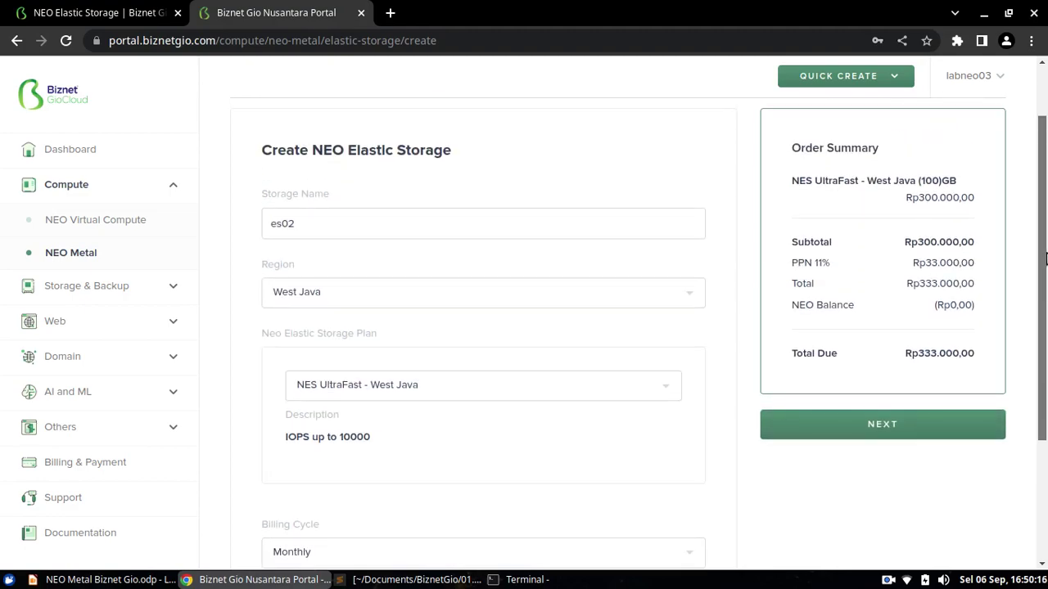
click(938, 433)
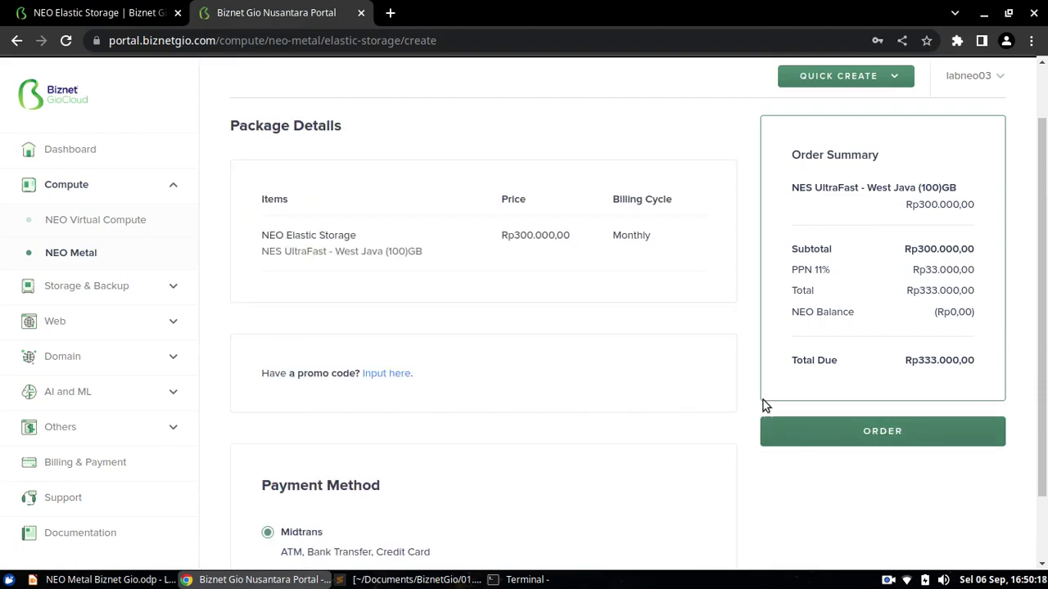
scroll(882, 363, down, 2)
scroll(871, 369, up, 4)
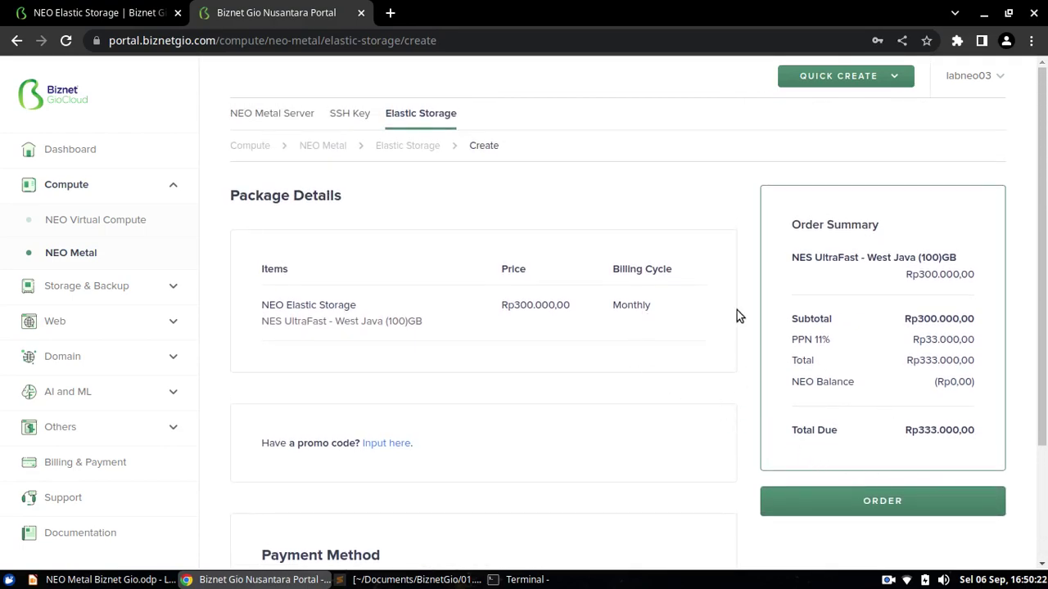
click(853, 502)
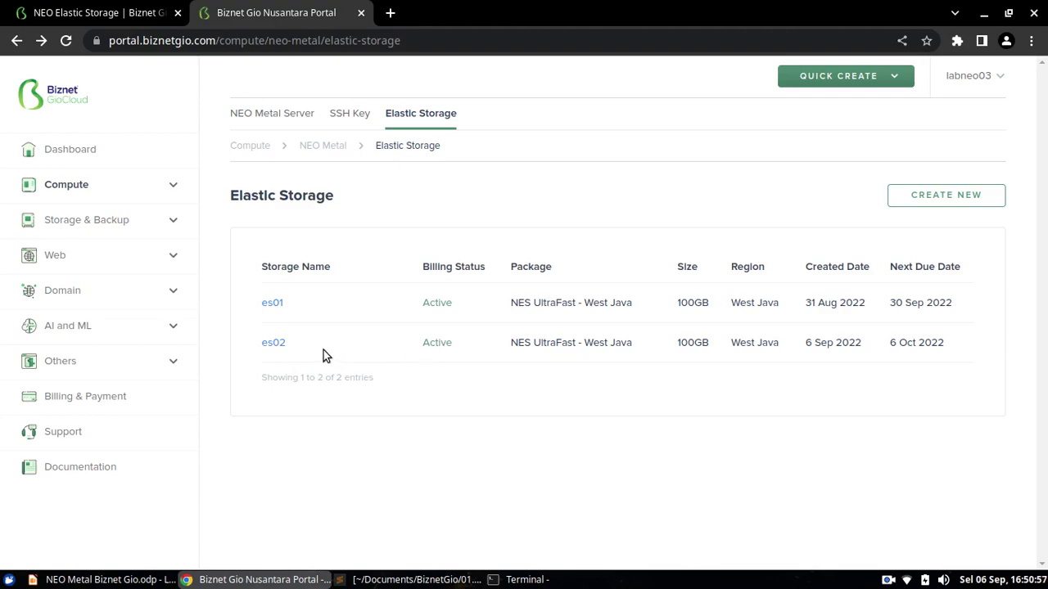
Open the es02 elastic storage overview and examine its specification, iSCSI credentials and billing information
click(274, 344)
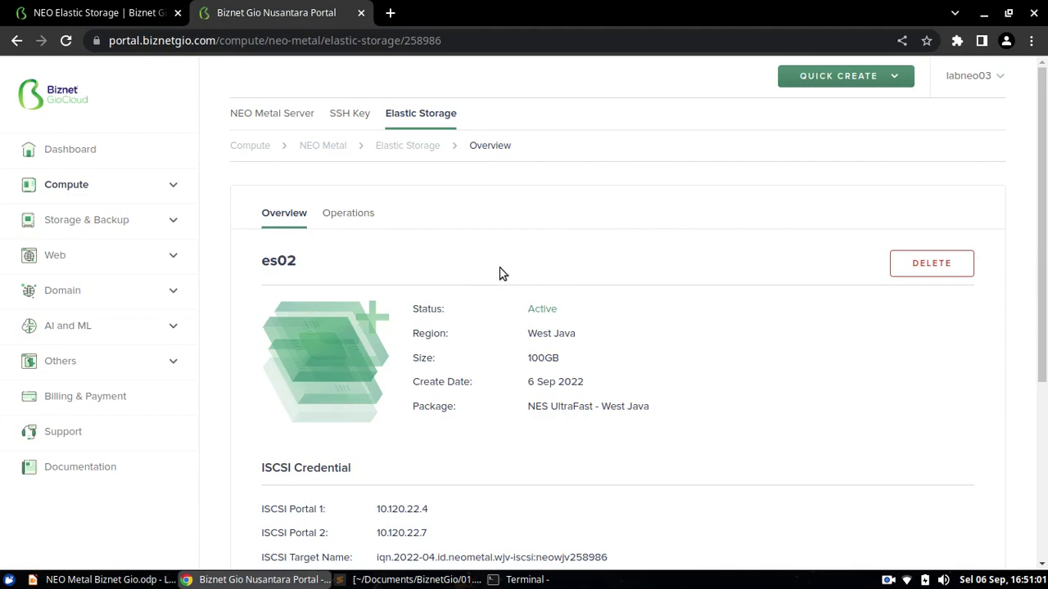
scroll(501, 272, down, 3)
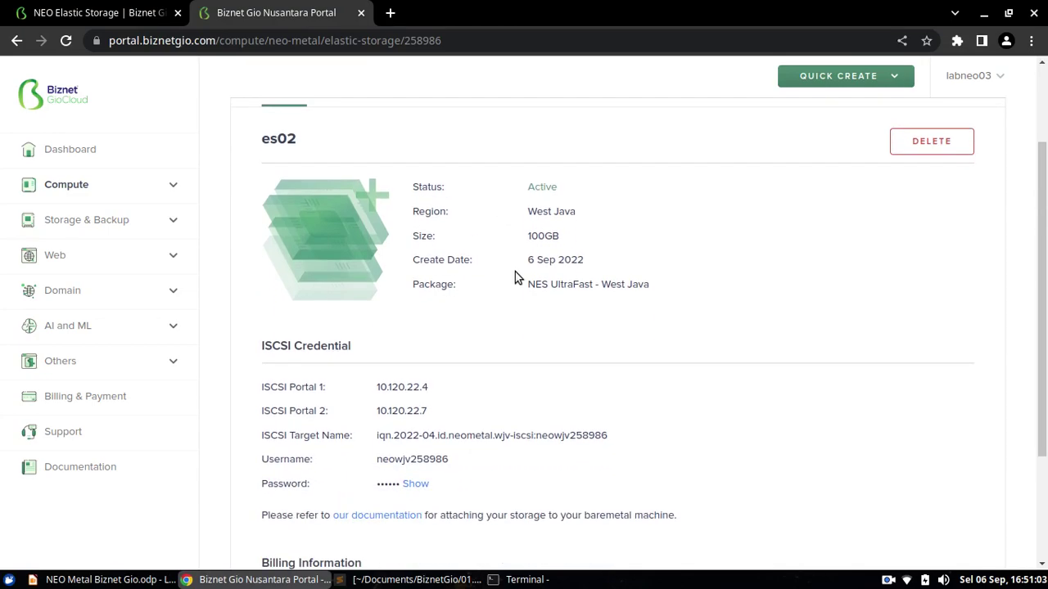
scroll(515, 272, down, 2)
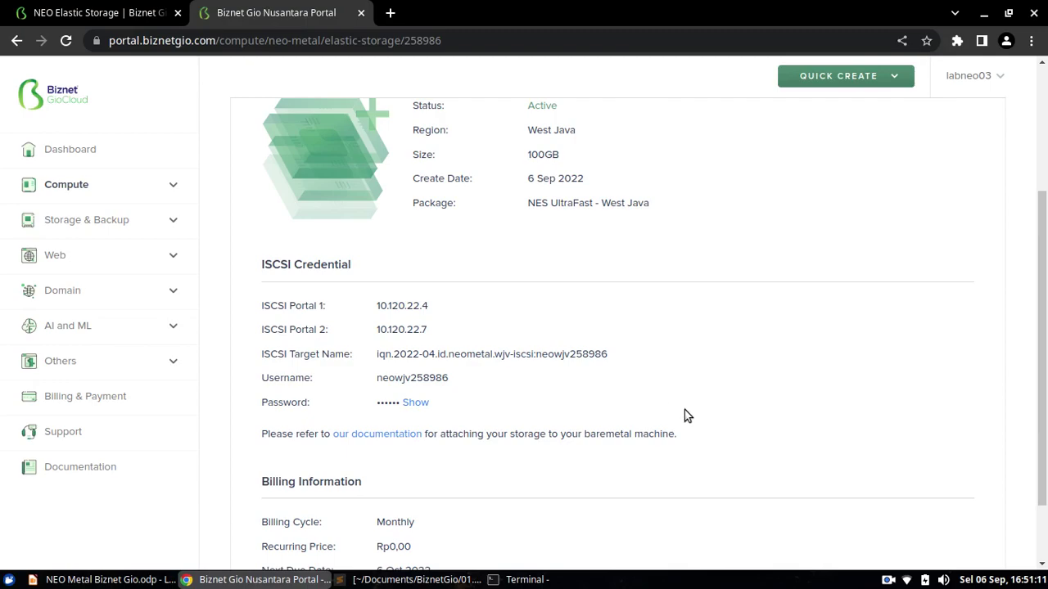
Review the es02 iSCSI portal addresses, target name and username, and reveal the iSCSI password
scroll(639, 355, up, 1)
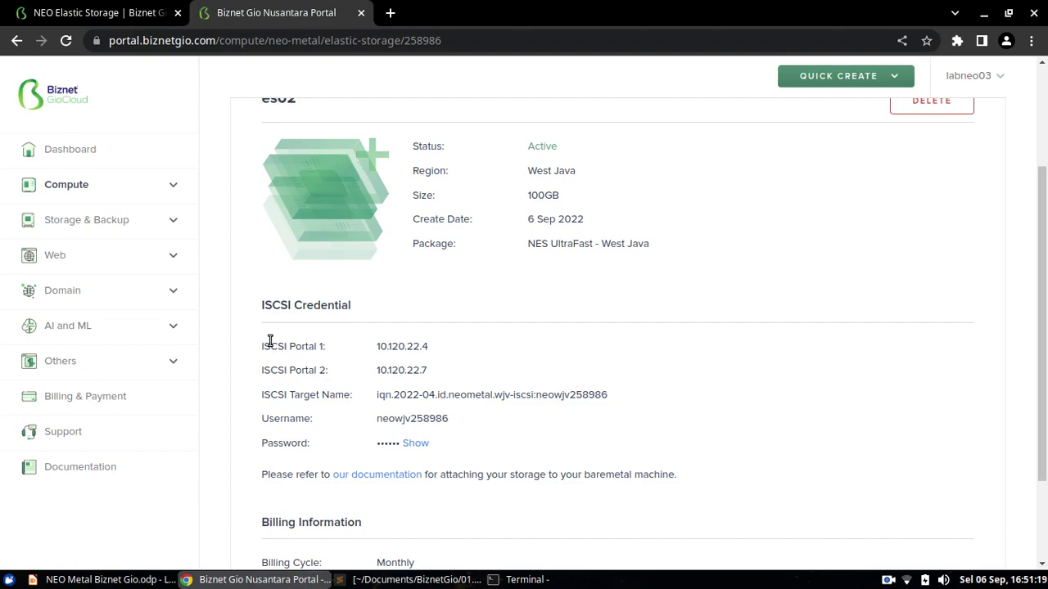
scroll(598, 461, up, 1)
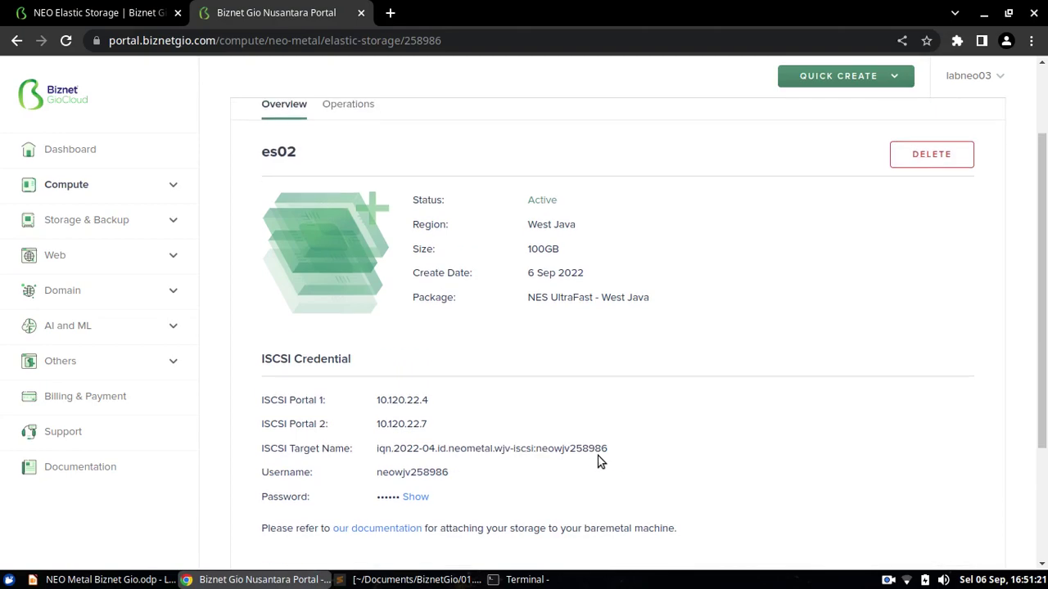
scroll(598, 461, up, 2)
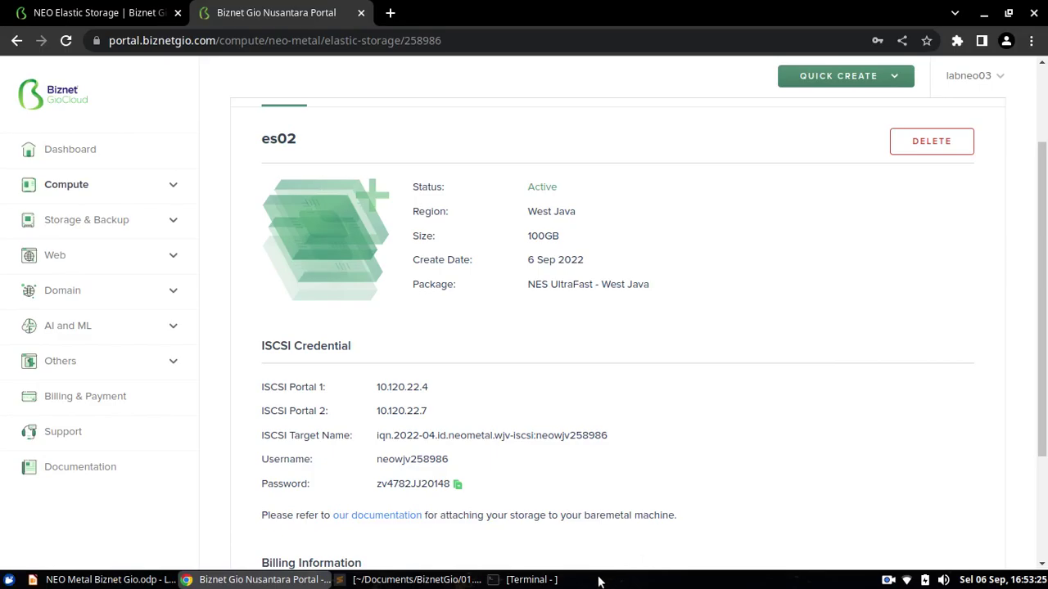
Switch to the terminal, arrange it side by side with the 01.attach-nes.txt notes in Sublime Text, and clear the terminal screen
click(562, 579)
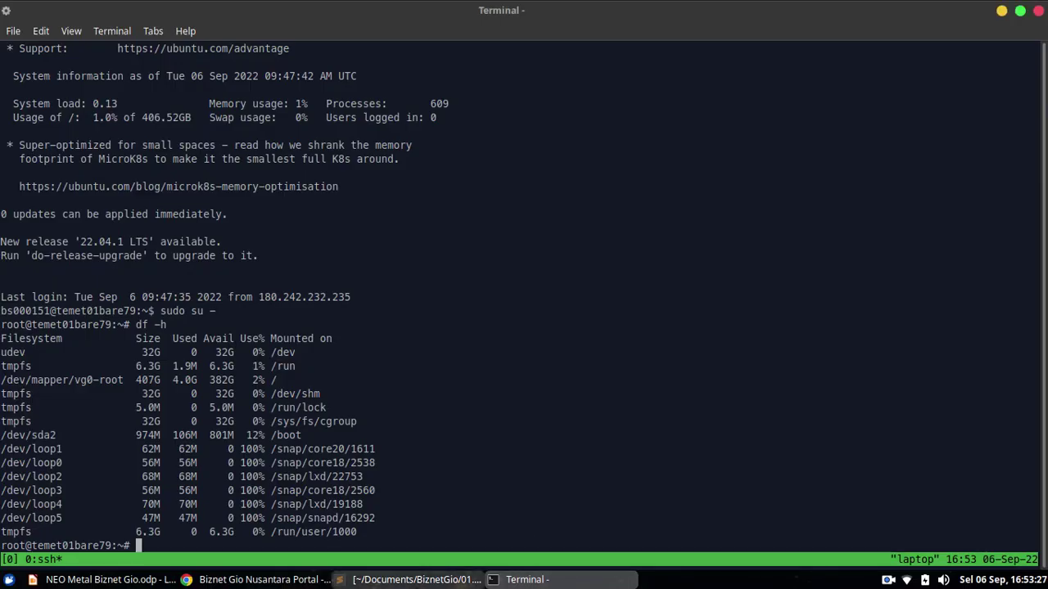
click(415, 580)
key(super+Left)
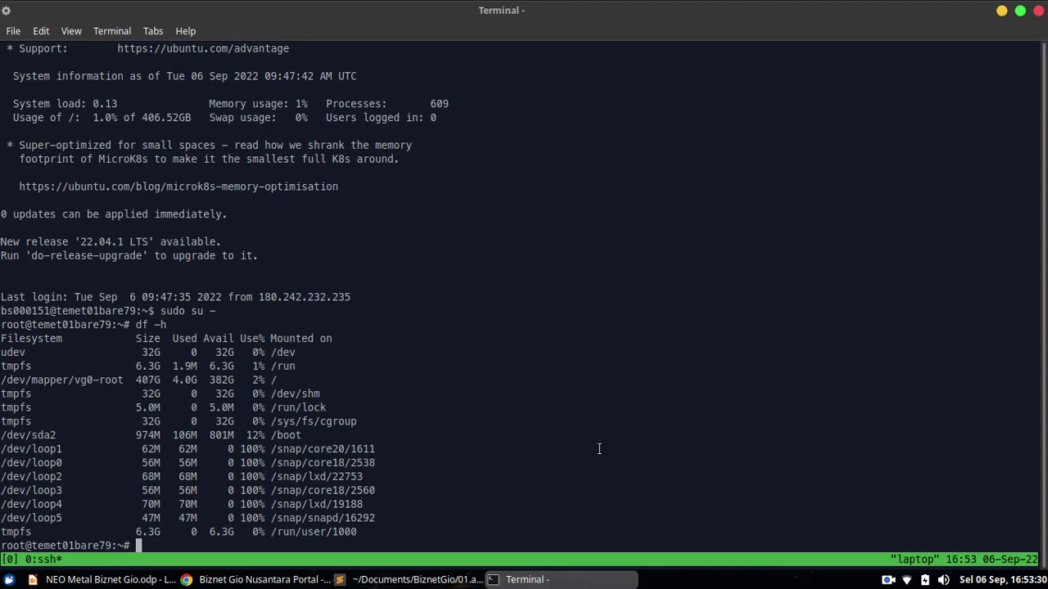
click(605, 425)
key(super+Right)
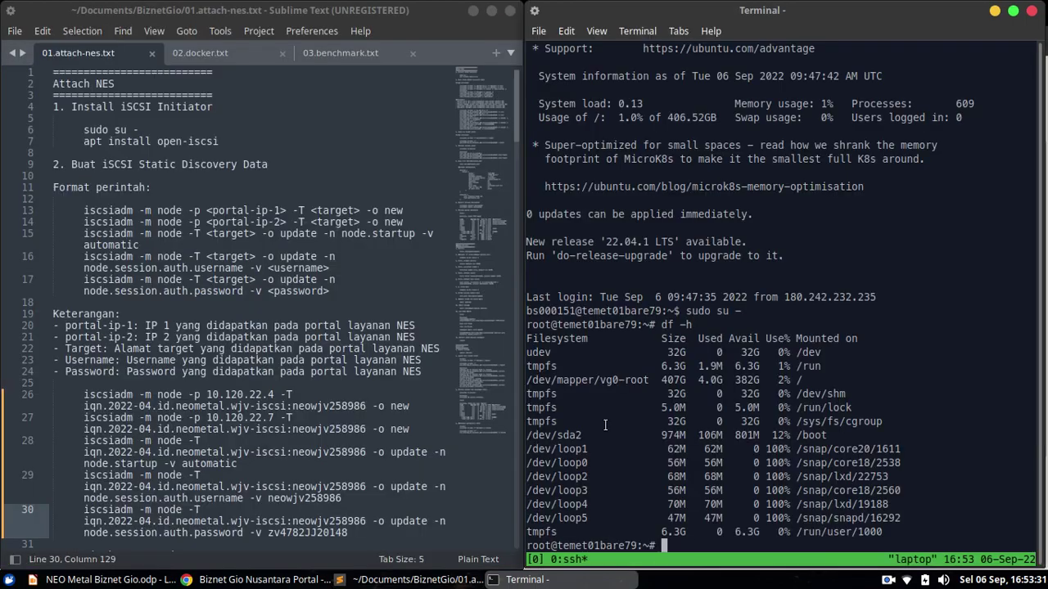
key(ctrl+l)
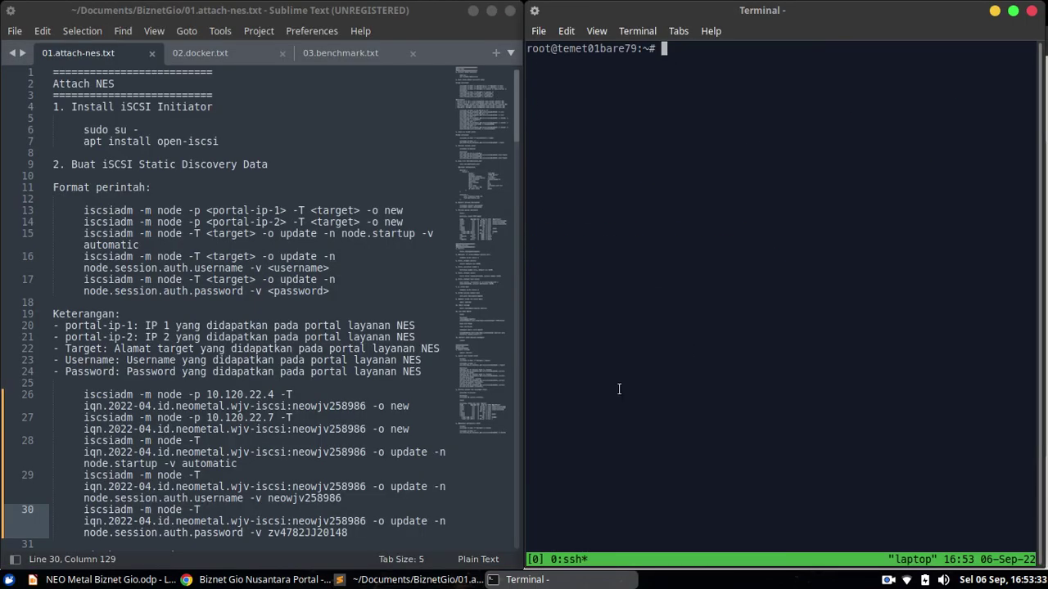
Copy the apt install open-iscsi command from the notes, run it on the server, and clear the terminal screen
click(217, 140)
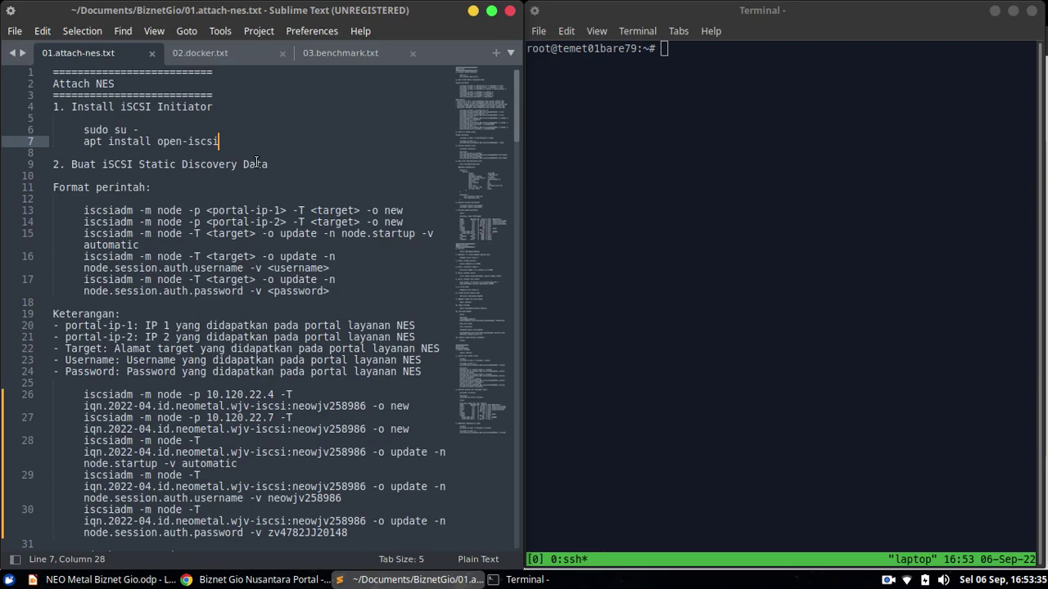
key(ctrl+c)
click(753, 156)
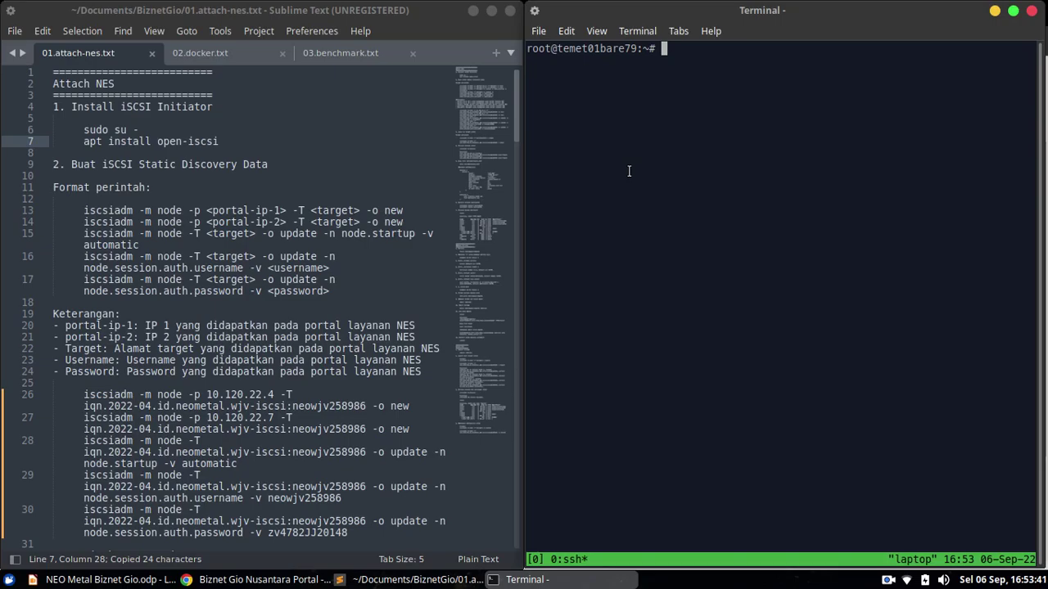
right_click(670, 171)
click(710, 245)
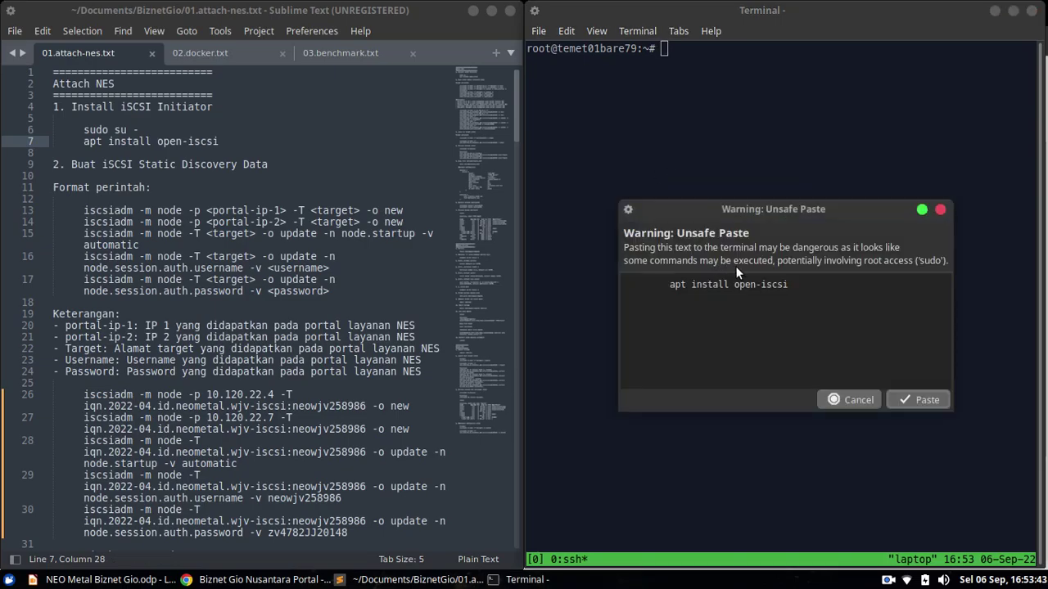
key(Return)
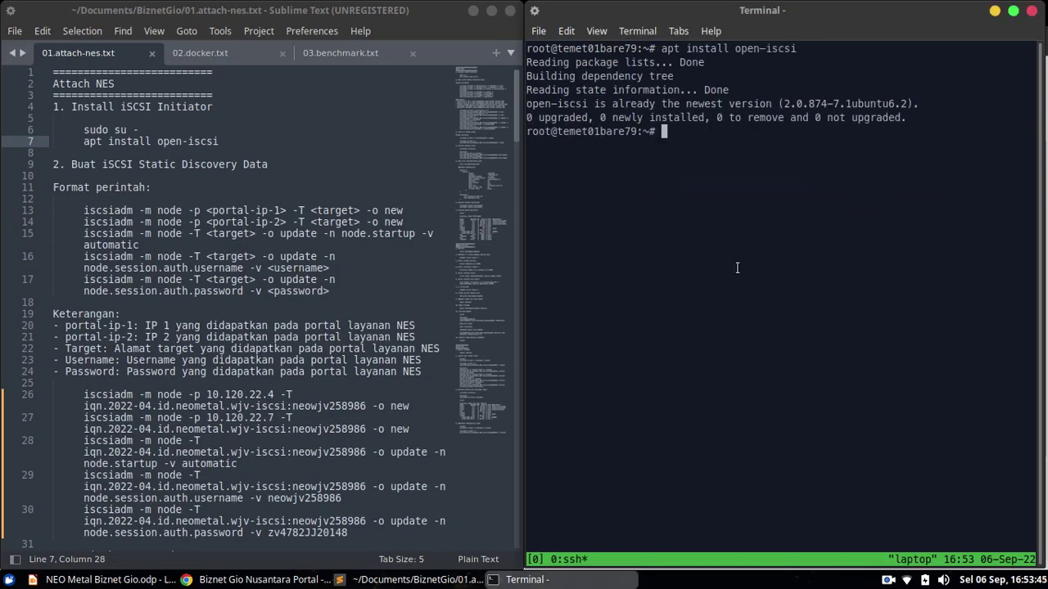
key(ctrl+l)
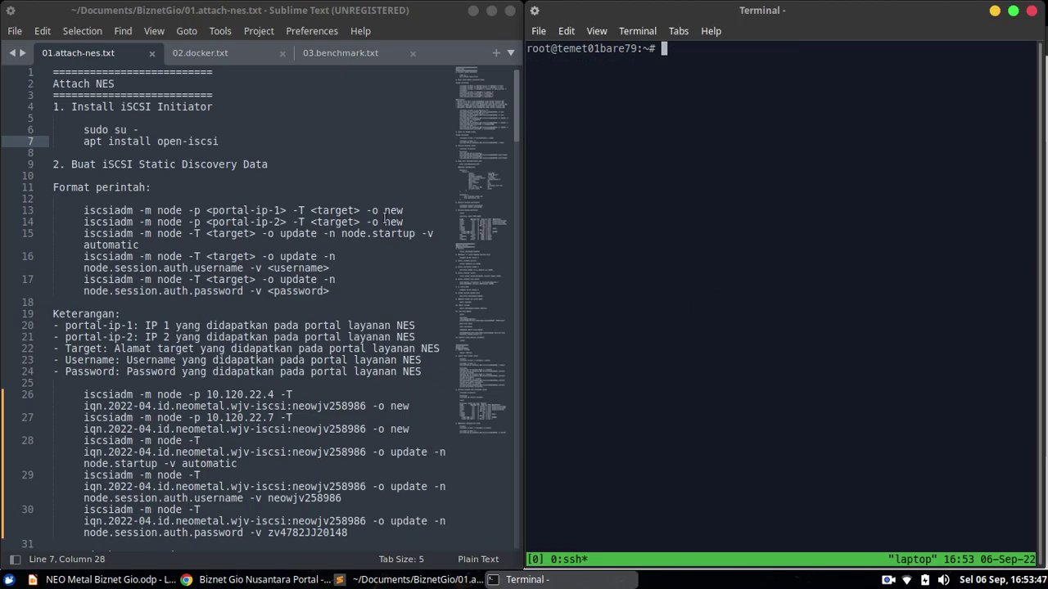
Maximise the 01.attach-nes.txt notes and examine the iscsiadm command formats for portal, target, username and password
double_click(490, 20)
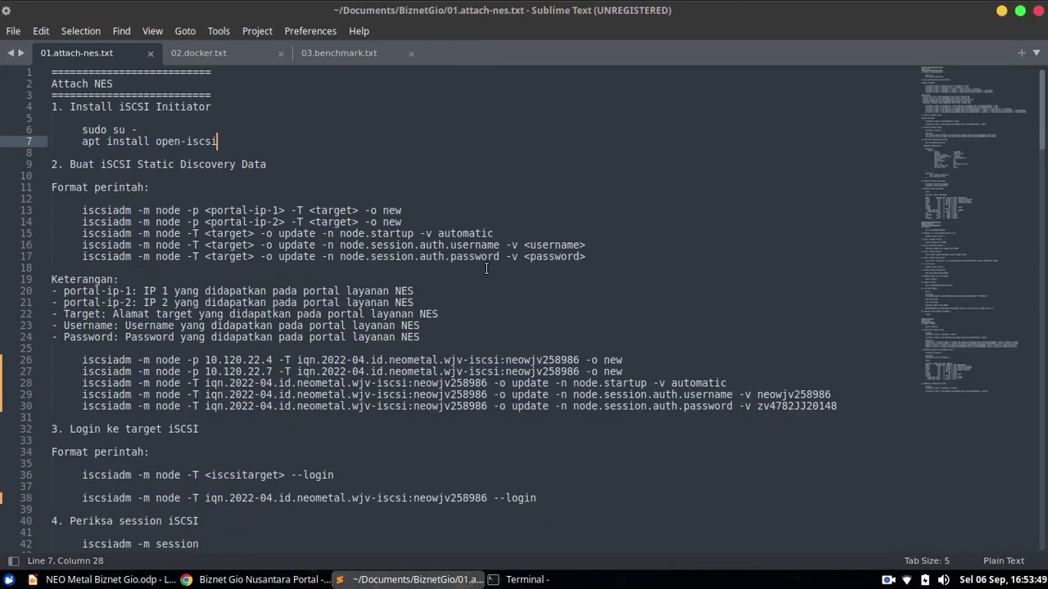
click(181, 210)
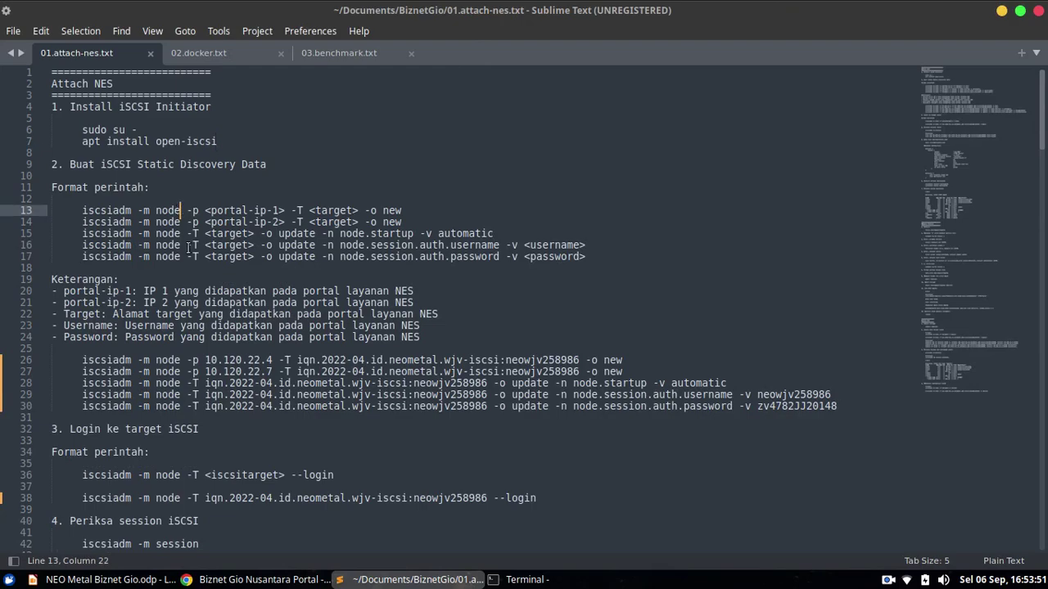
click(259, 211)
click(249, 239)
click(543, 257)
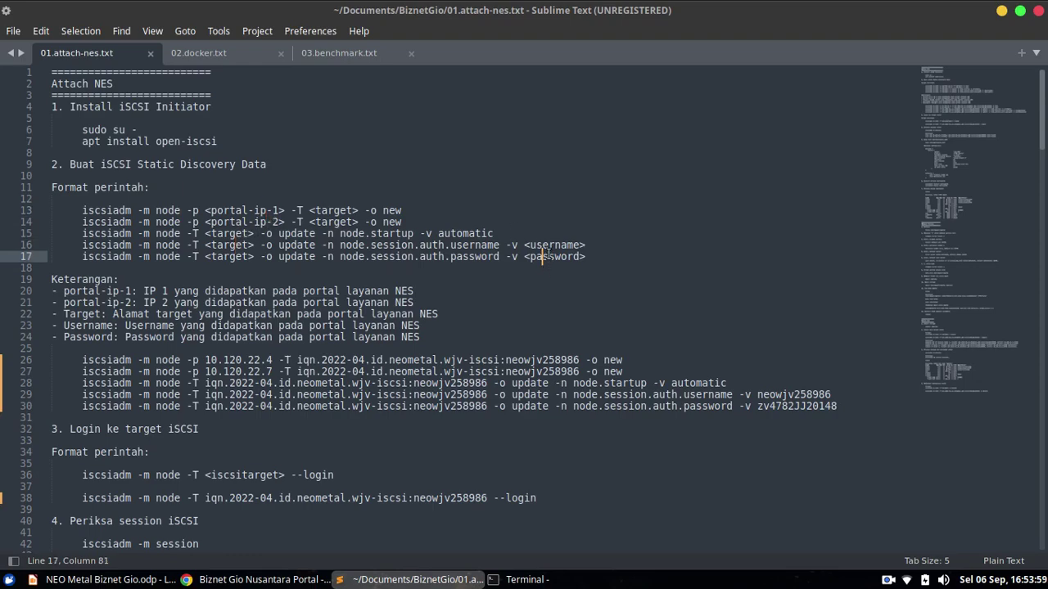
key(Up)
key(Right)
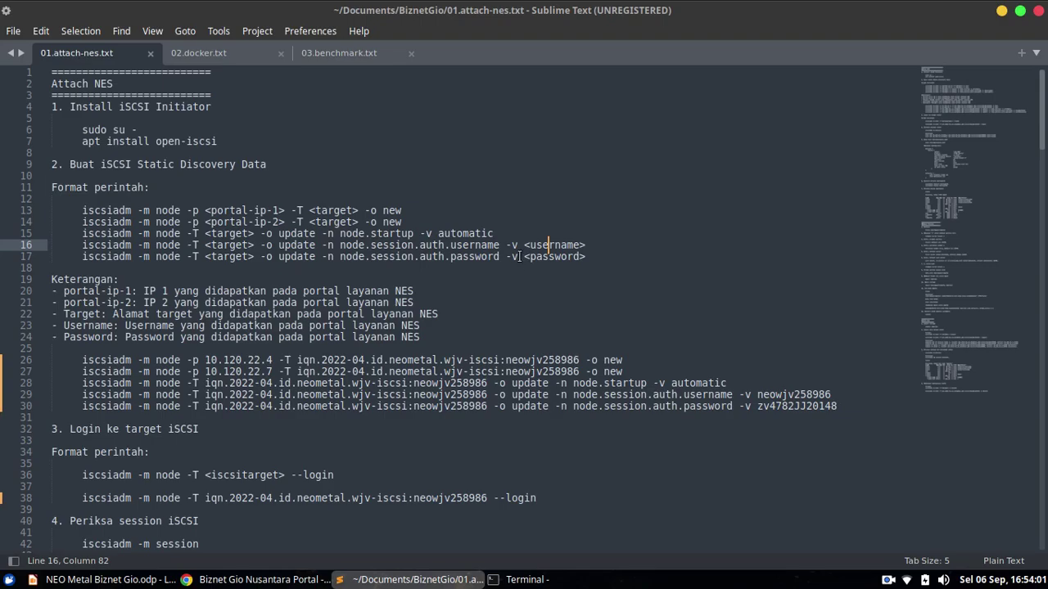
Run the five filled-in iscsiadm commands from the notes to add portals 10.120.22.4 and 10.120.22.7, automatic startup, and the iSCSI username and password
drag(837, 408, 51, 360)
key(ctrl+c)
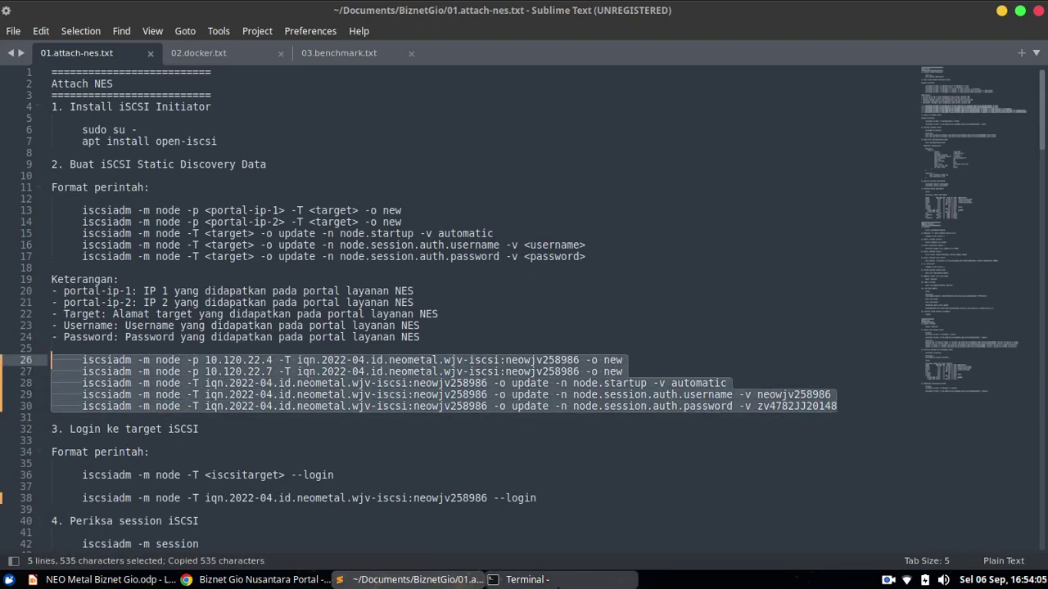
click(524, 580)
right_click(638, 213)
click(676, 302)
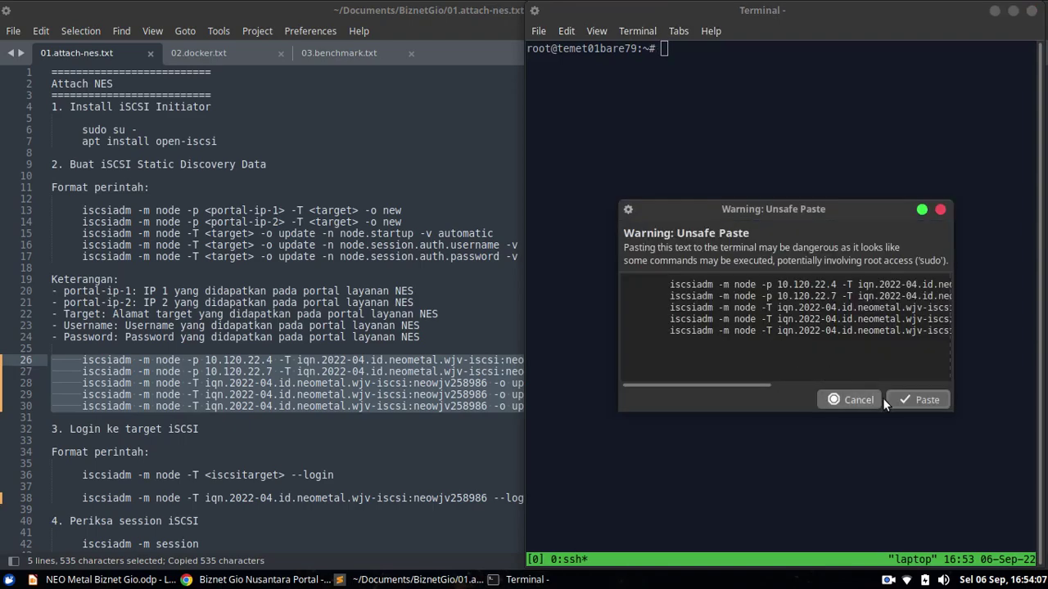
click(940, 401)
key(Return)
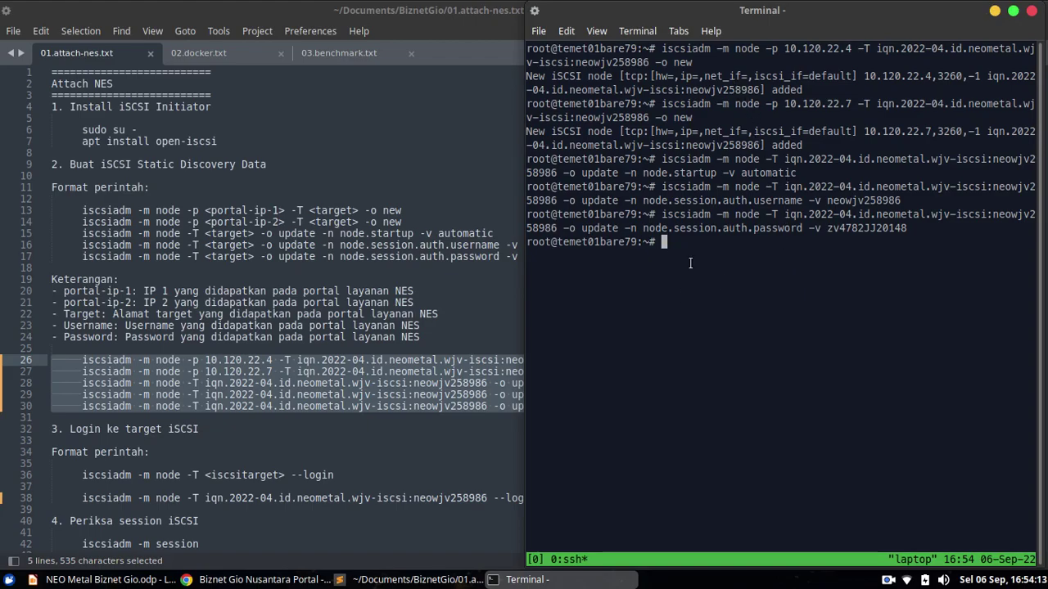
Maximise the terminal and check the output lines for both iSCSI node additions
click(1013, 11)
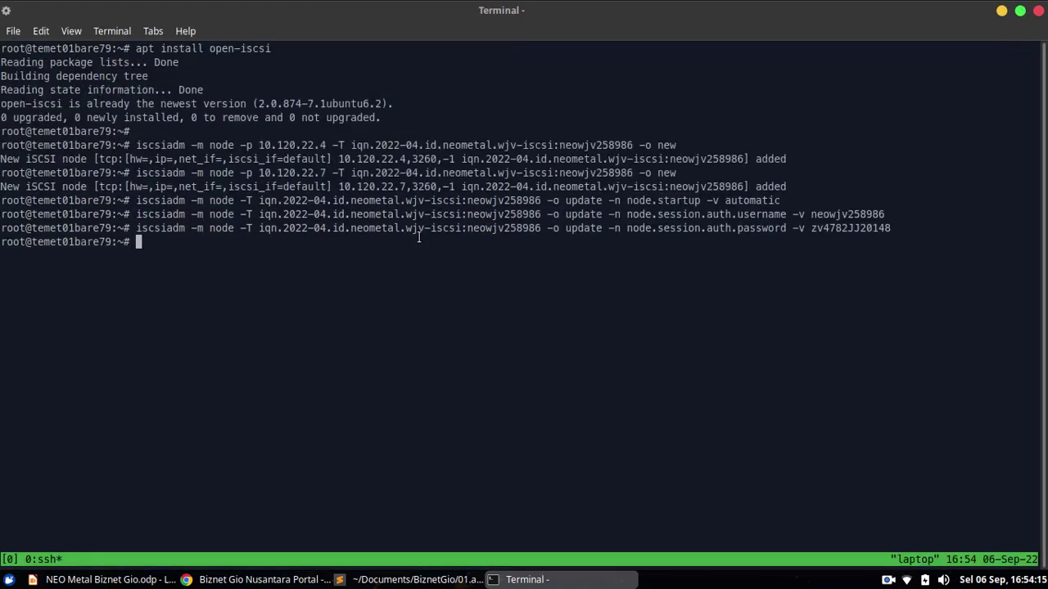
double_click(120, 161)
click(119, 161)
triple_click(115, 187)
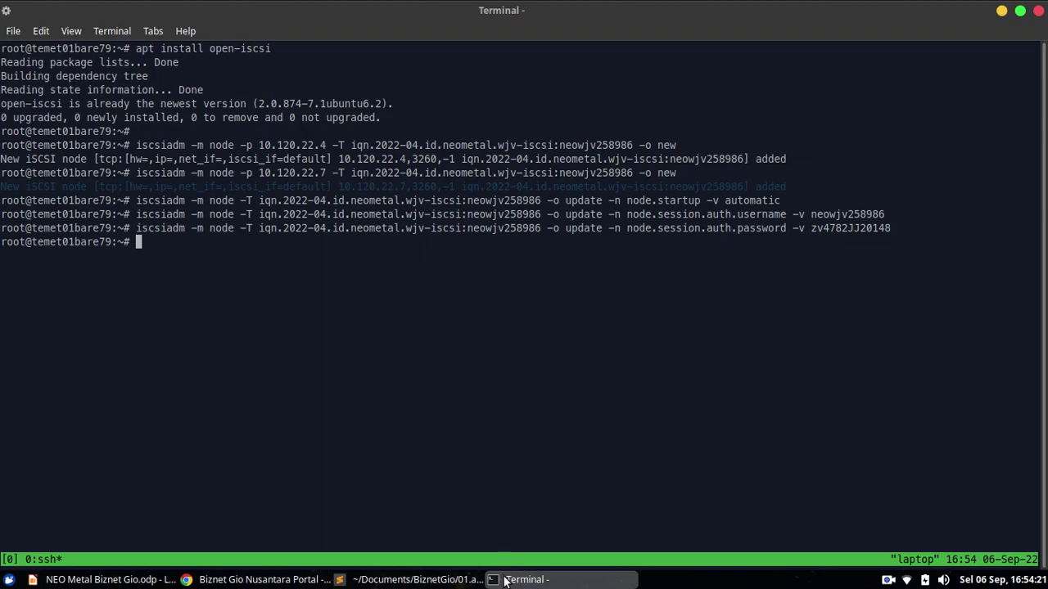
Copy the filled-in iscsiadm --login command from section 3 of the notes and run it on the server to log in to the iSCSI target
click(414, 580)
scroll(391, 401, down, 9)
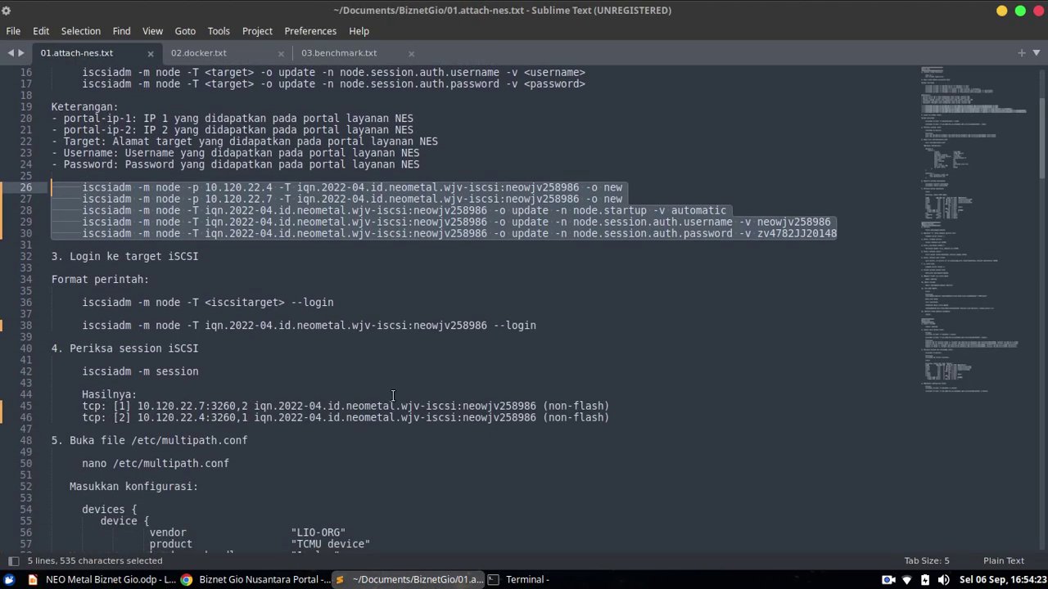
click(225, 191)
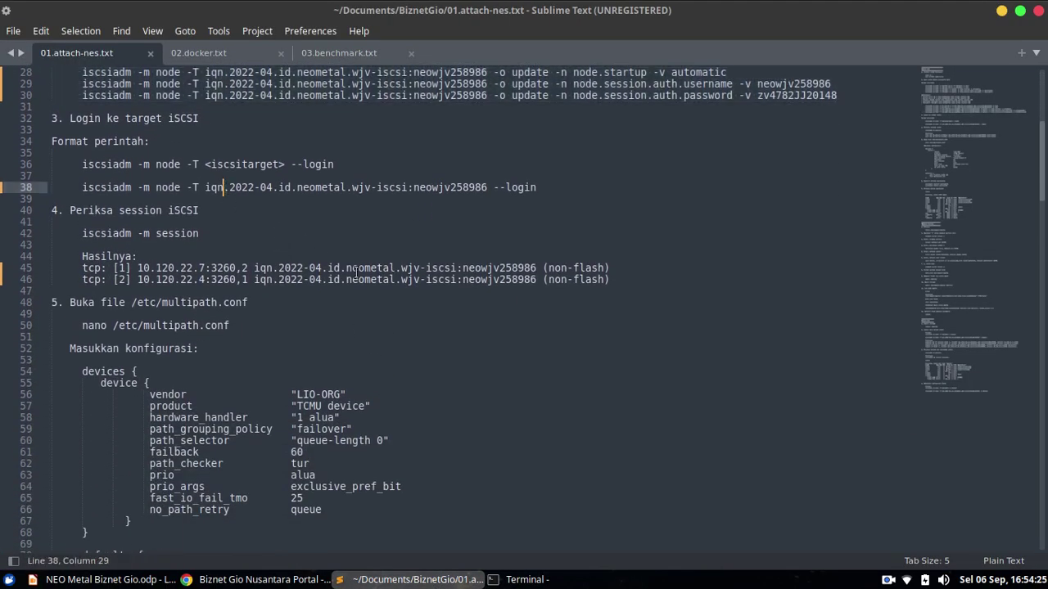
key(ctrl+c)
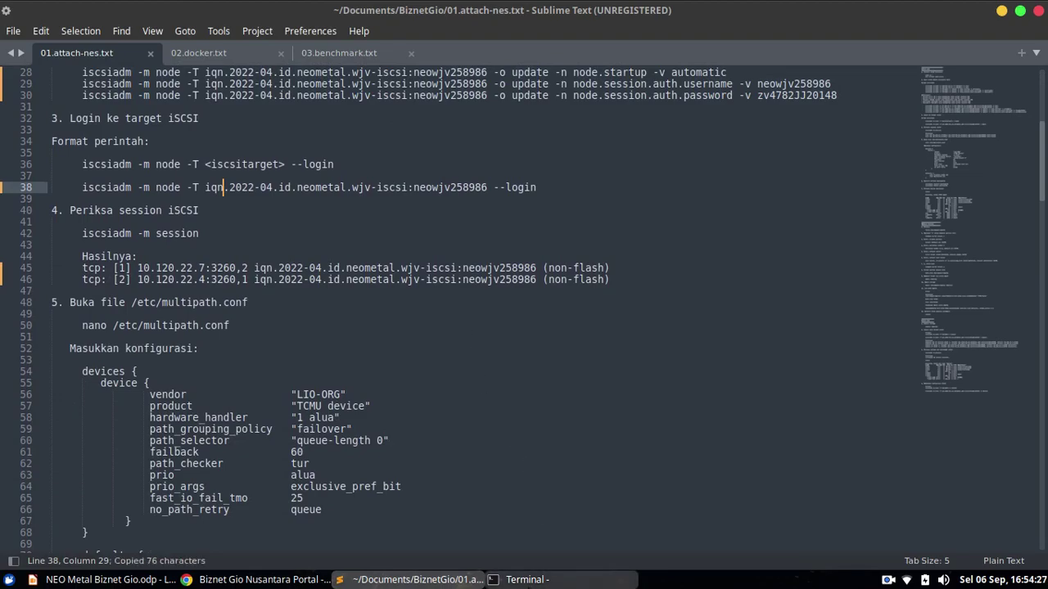
click(528, 579)
right_click(543, 300)
click(584, 390)
click(666, 400)
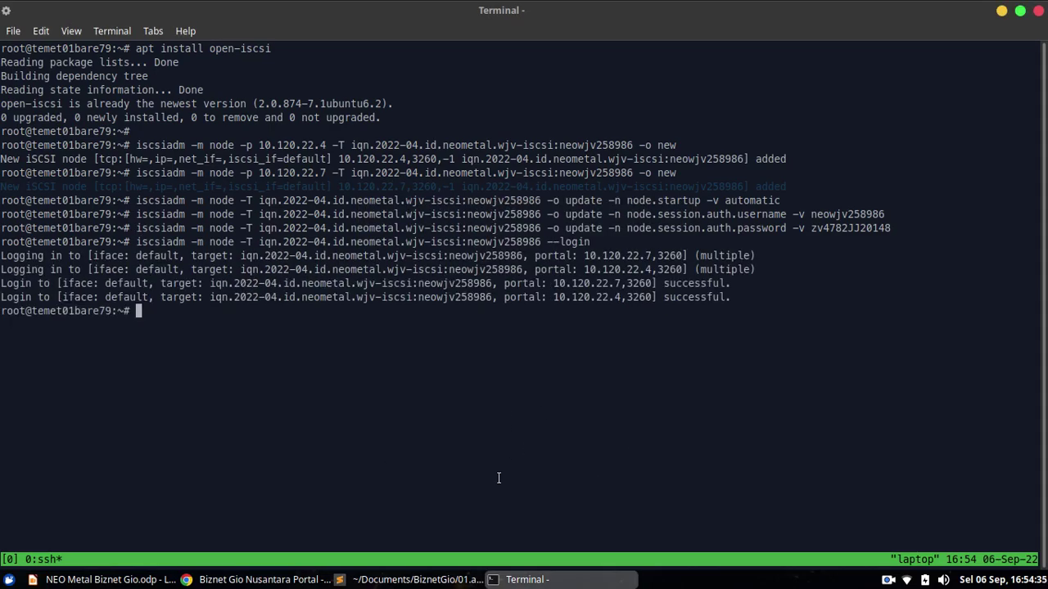
Copy iscsiadm -m session from the notes and run it in the terminal to check the iSCSI sessions
click(417, 580)
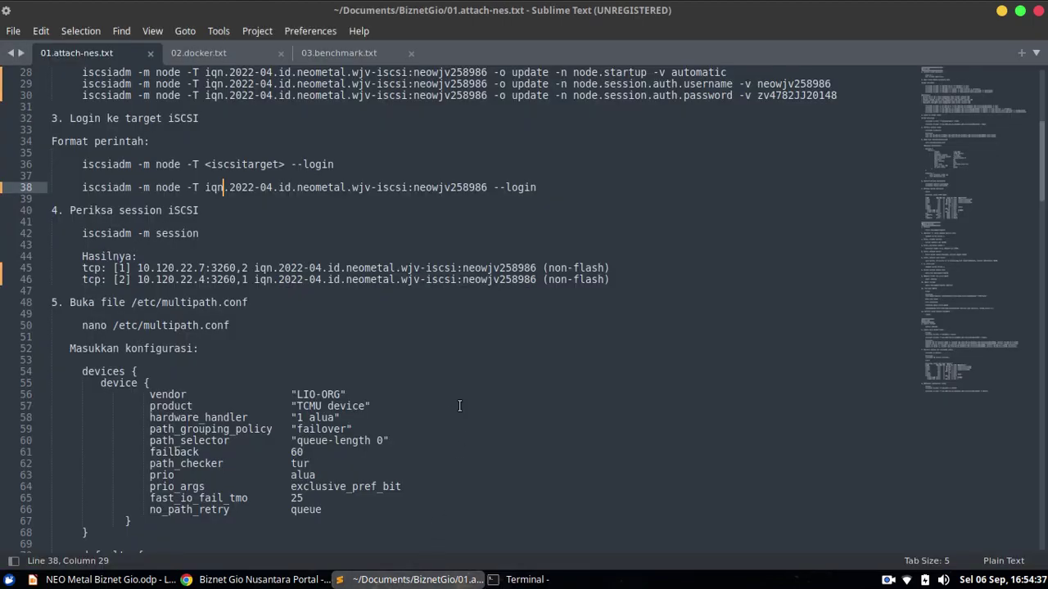
click(222, 234)
key(ctrl+c)
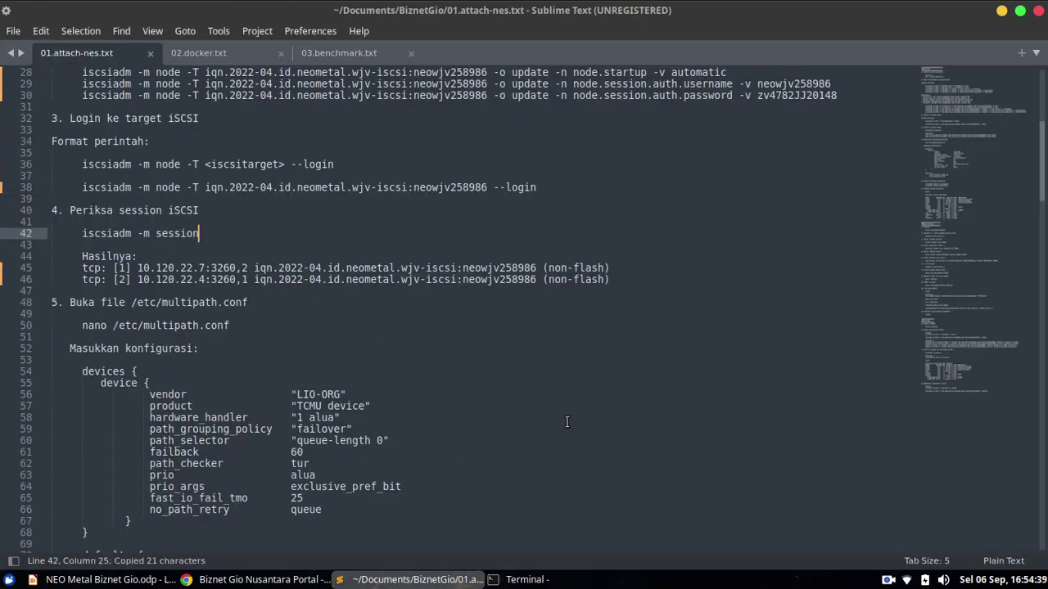
click(524, 580)
right_click(606, 385)
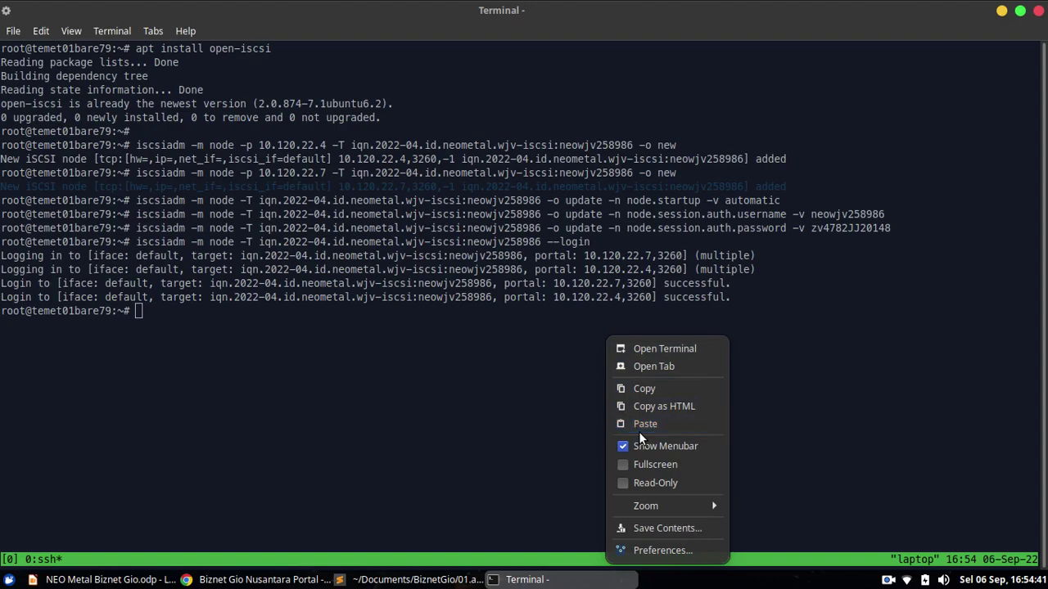
click(641, 426)
click(661, 401)
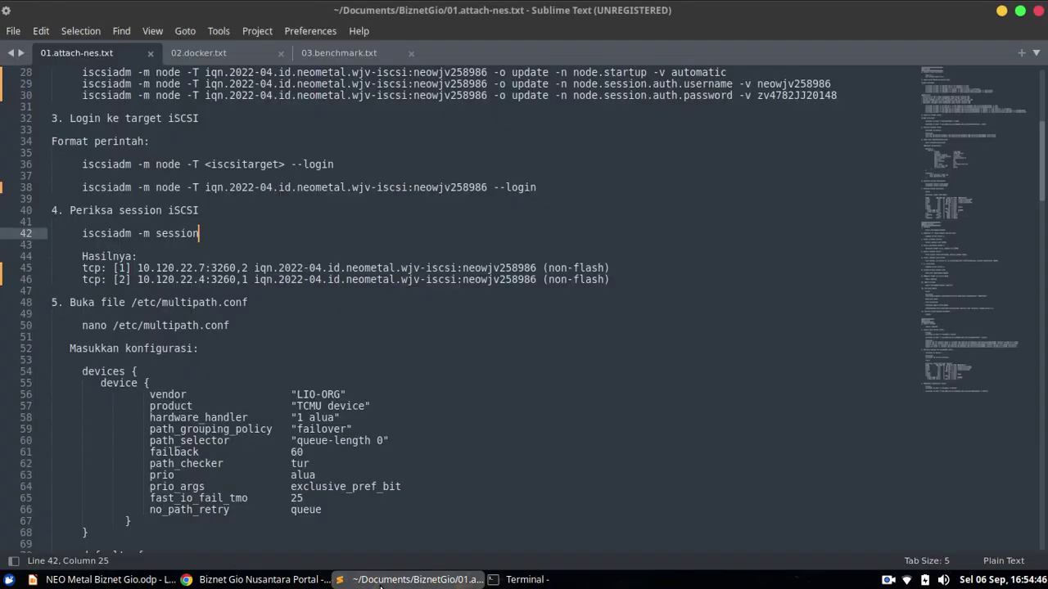
Return to the notes in Sublime Text and locate the nano /etc/multipath.conf command in section 5
click(409, 579)
scroll(407, 304, down, 4)
click(138, 188)
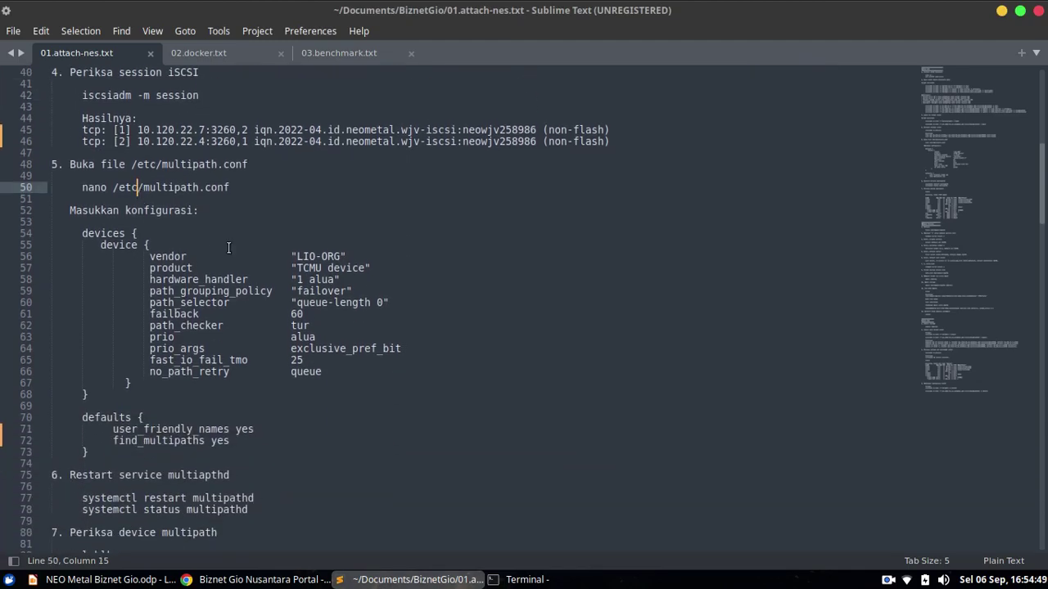